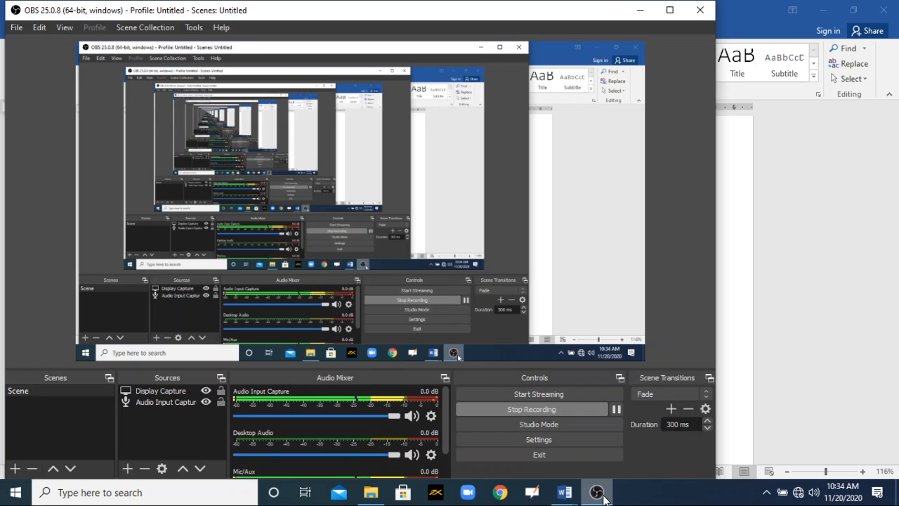
- Minimize the recording window and color the "Create a numbered or bulleted list" item red in the training outline
left_click(597, 493)
left_click(532, 215)
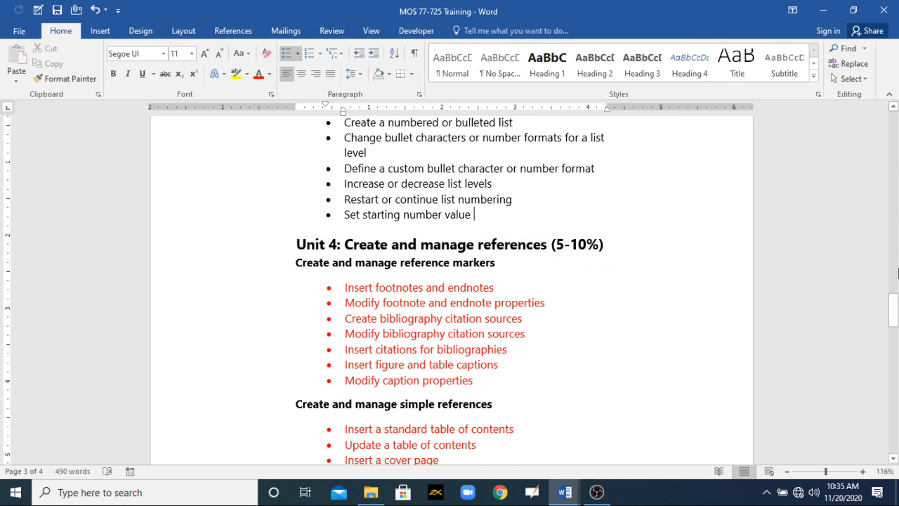
mouse_move(894, 298)
left_mouse_down()
mouse_move(894, 279)
mouse_move(894, 292)
left_mouse_up()
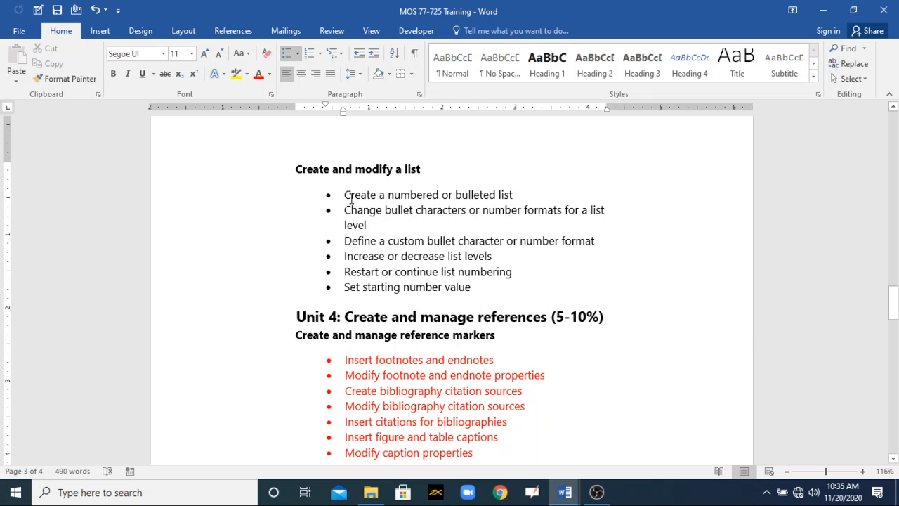
left_click_drag(340, 194, 516, 196)
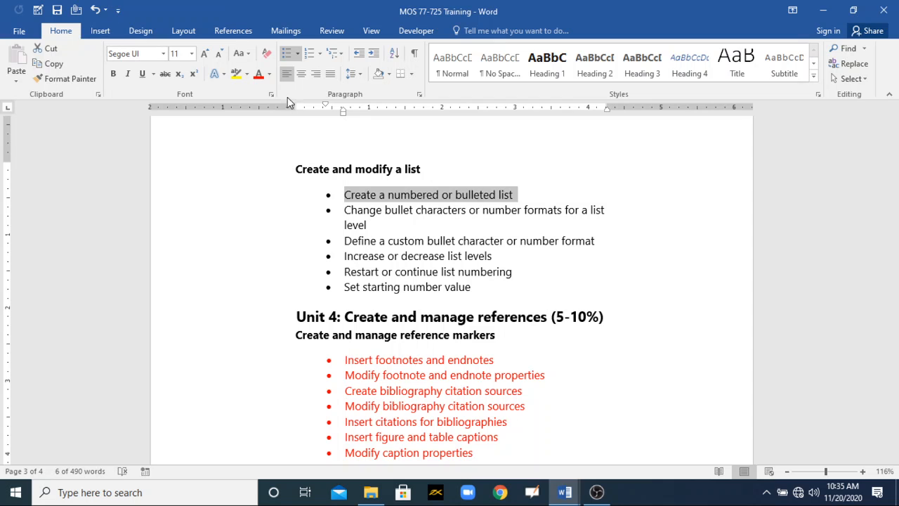
left_click(260, 79)
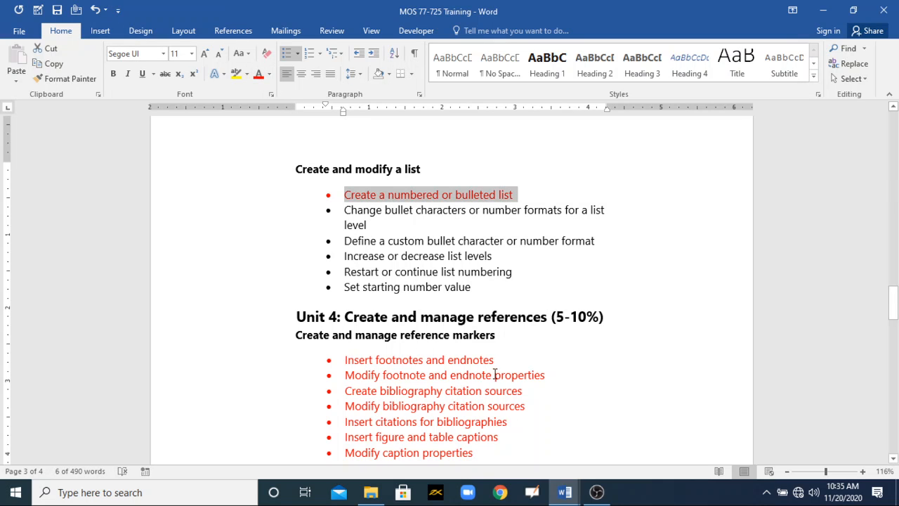
- In the WHY PLAY IN THE ASHL document, apply the multicolored picture bullet to the four lines of locations under Places to Play
left_click(565, 492)
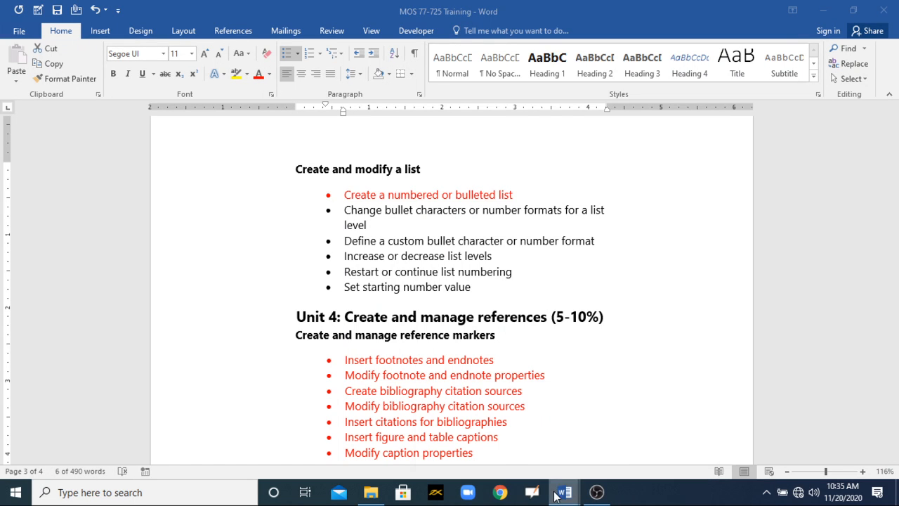
left_click(610, 457)
left_click_drag(894, 148, 894, 330)
left_click_drag(251, 311, 216, 255)
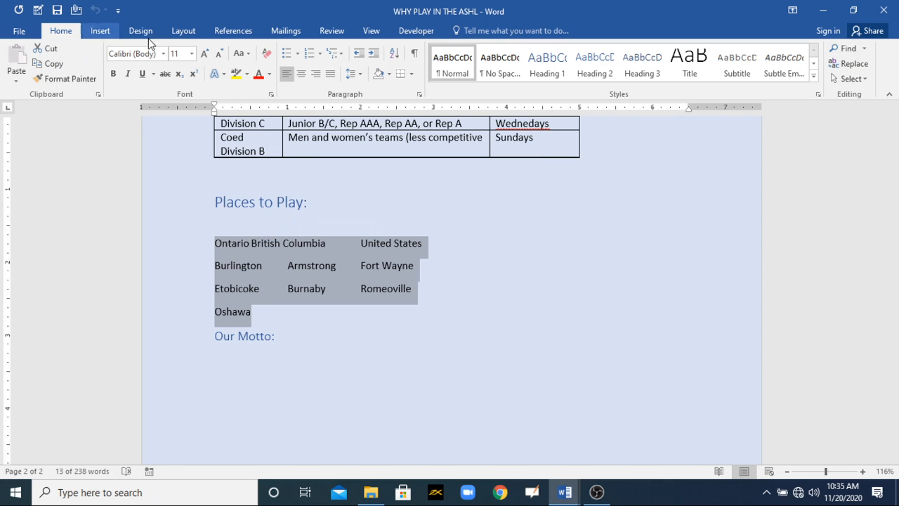
left_click(299, 54)
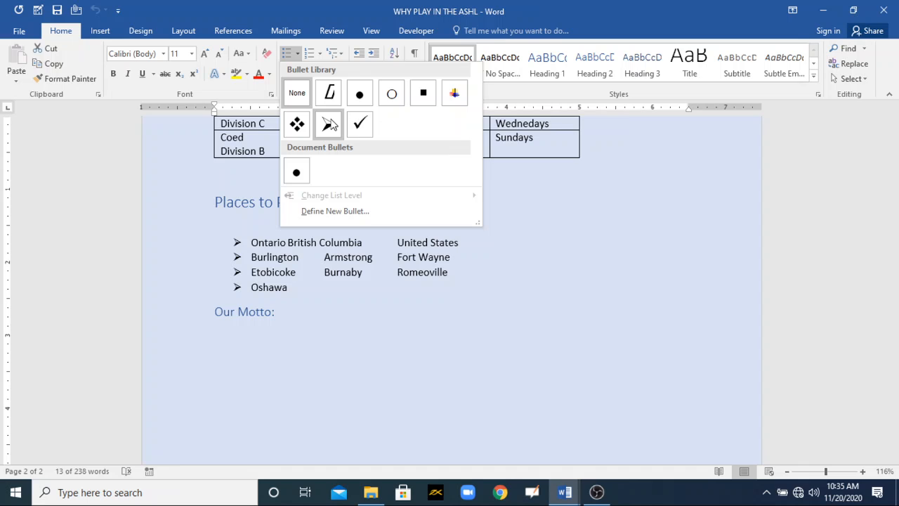
left_click(454, 94)
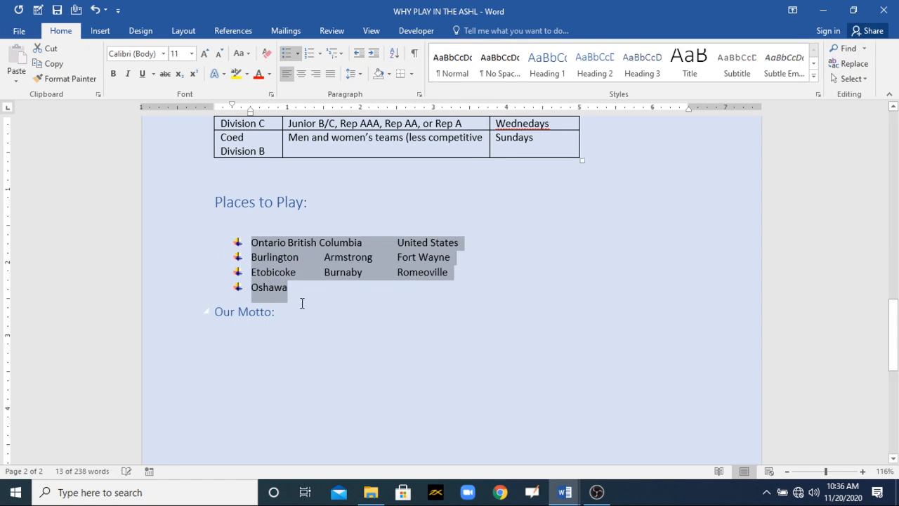
left_click(286, 54)
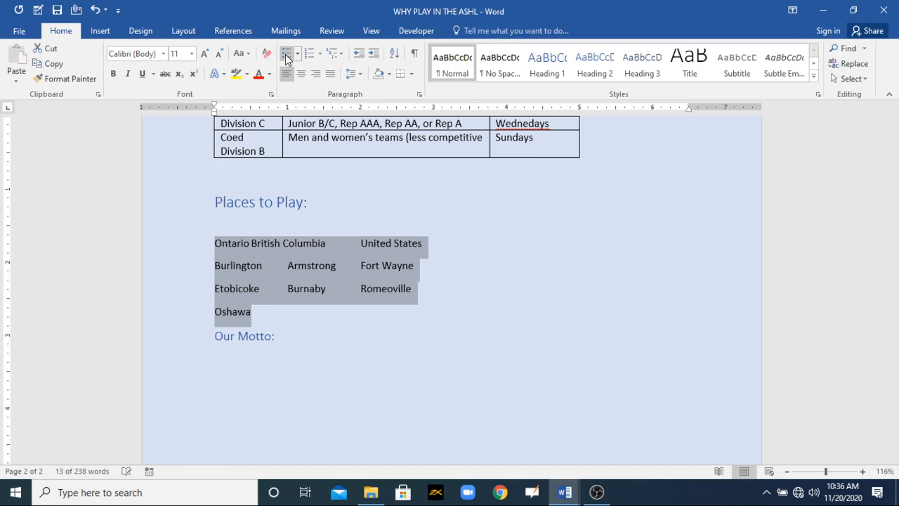
left_click(286, 53)
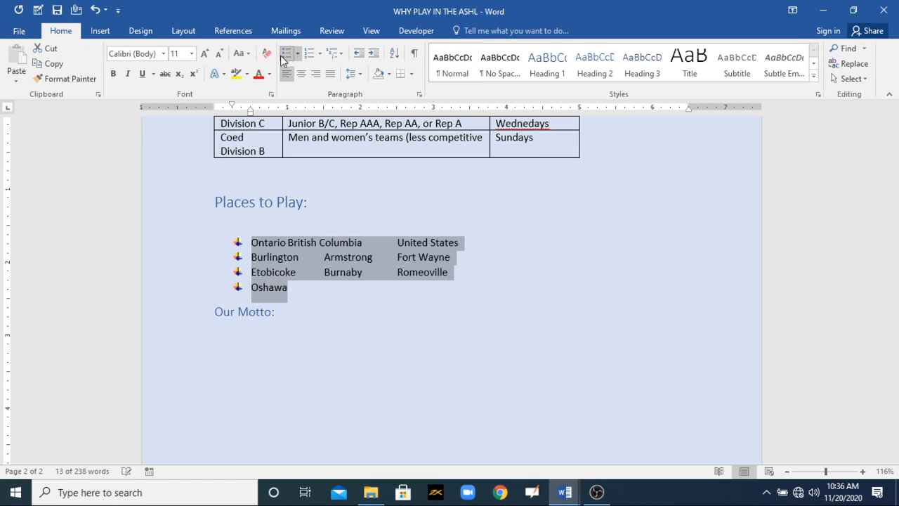
- Define a new bullet for the Places to Play list with its alignment set to Right
left_click(297, 54)
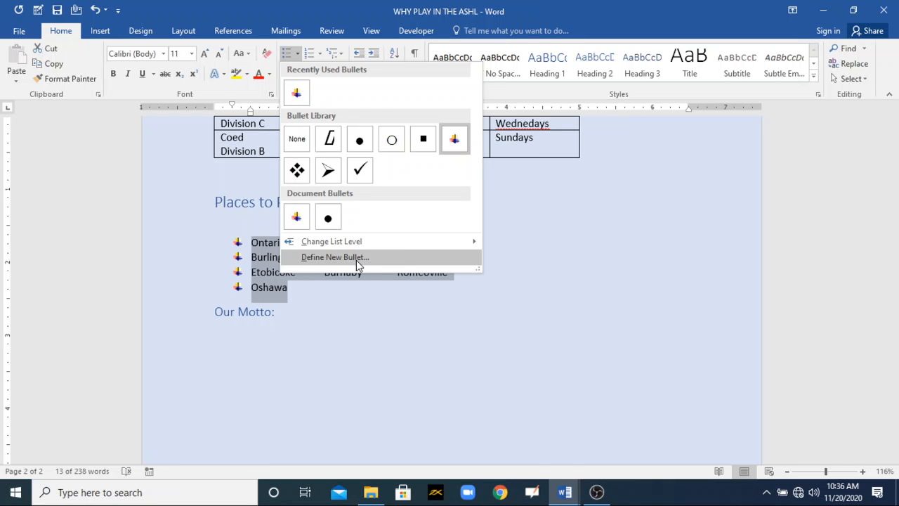
left_click(335, 257)
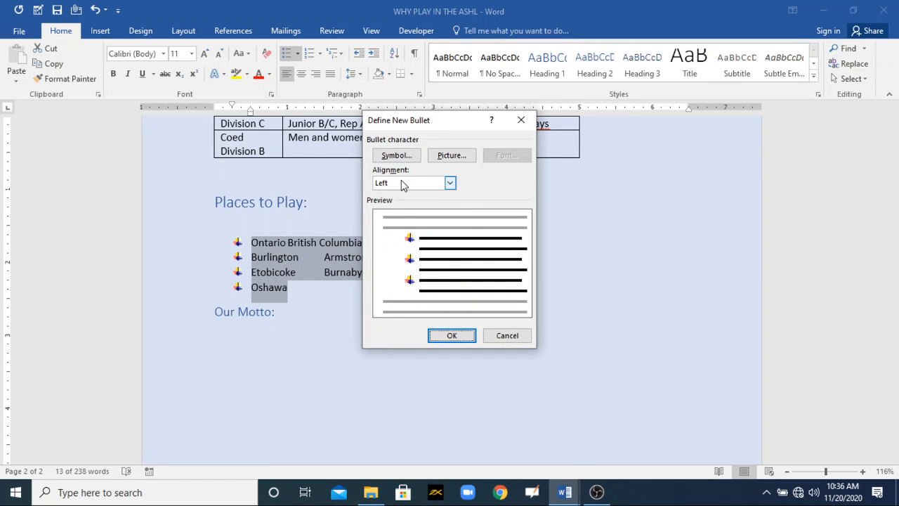
left_click(449, 182)
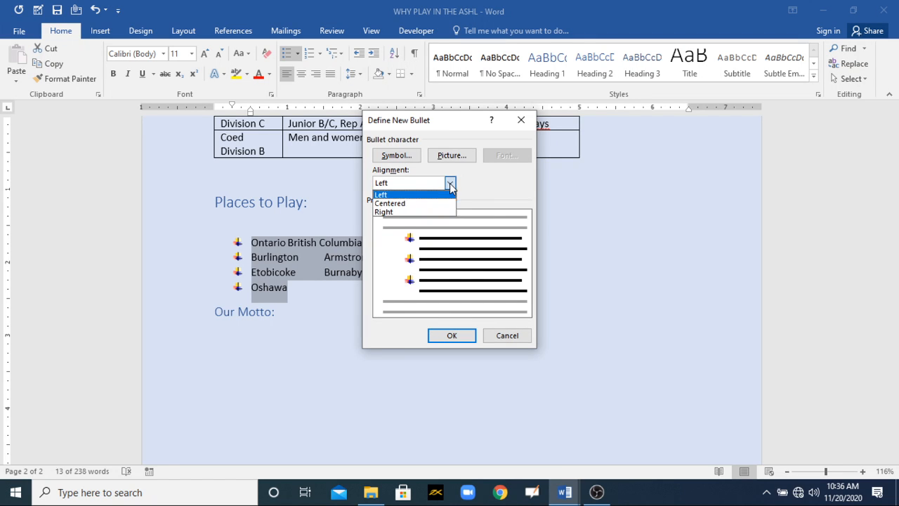
left_click(409, 214)
left_click(458, 340)
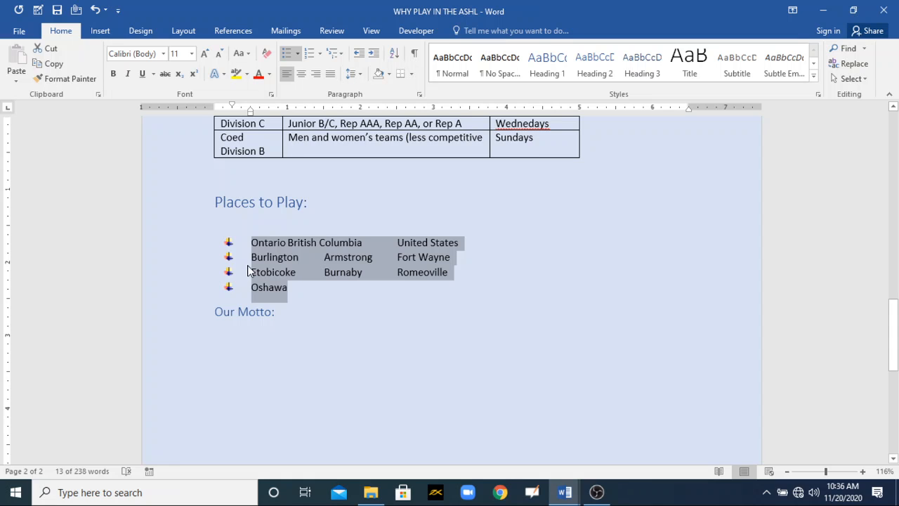
- Start defining another new bullet for the Places to Play list, using the ℜ character (code 194) from the Symbol font
left_click_drag(306, 291, 252, 242)
left_click(297, 56)
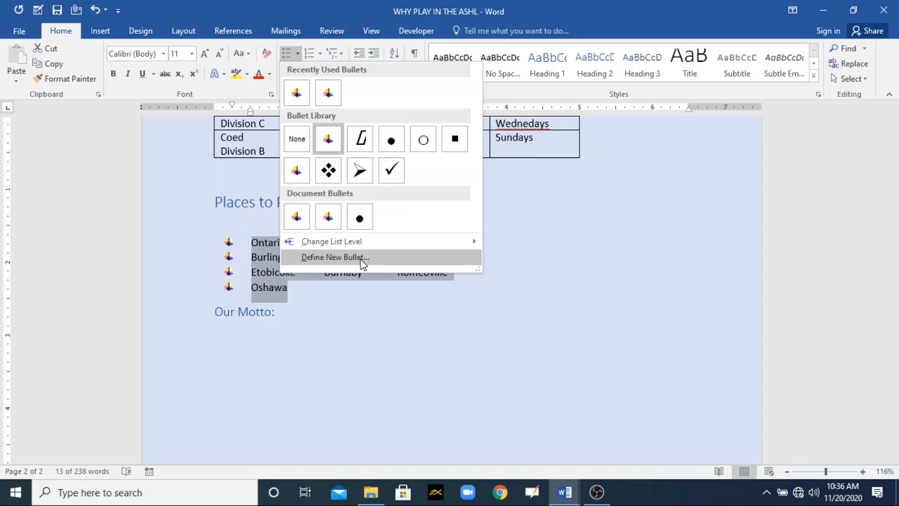
left_click(362, 258)
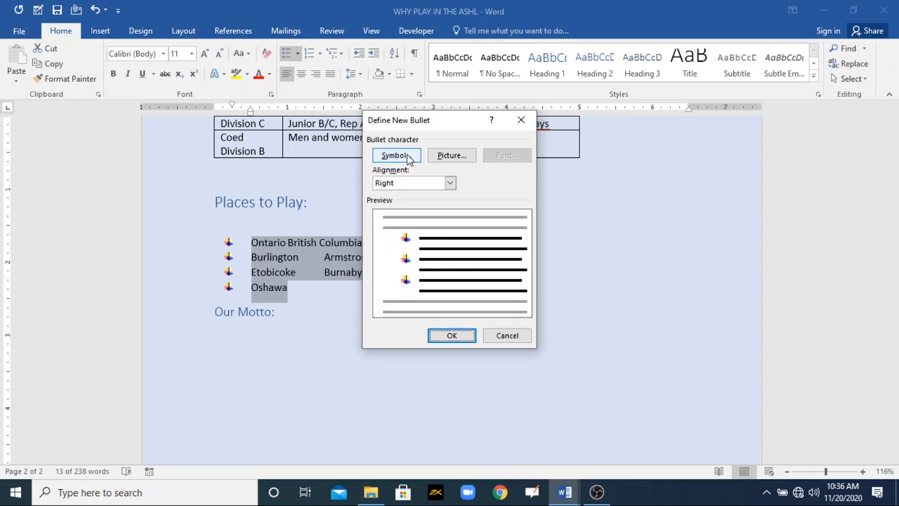
left_click(395, 155)
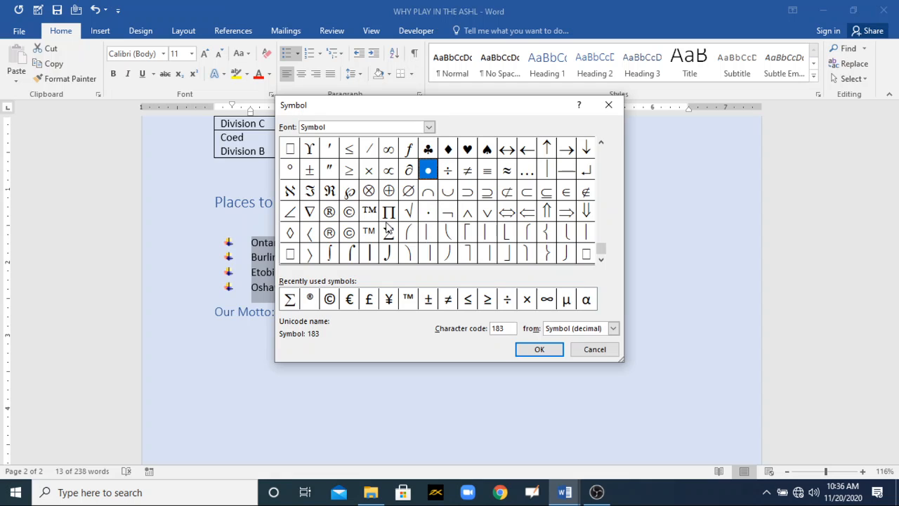
left_click(330, 193)
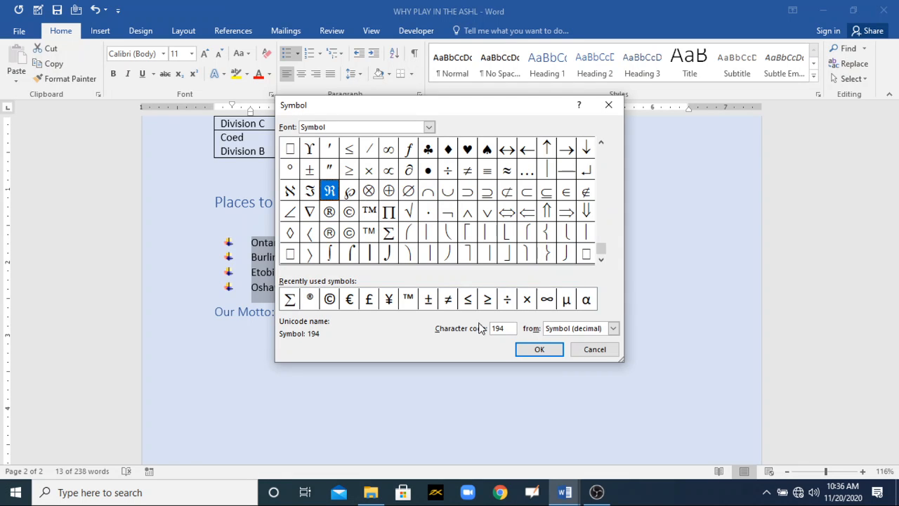
left_click(538, 349)
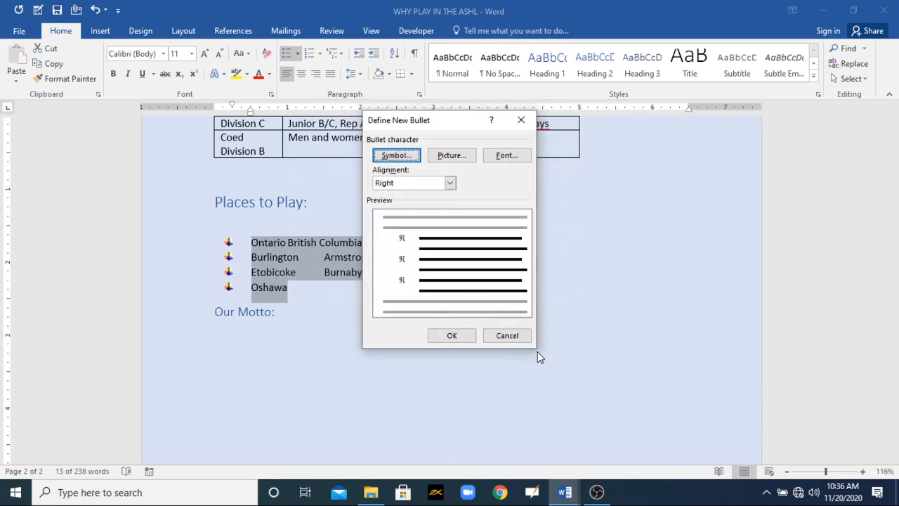
- Set the new bullet's font to Times New Roman, Italic, size 20
left_click(509, 158)
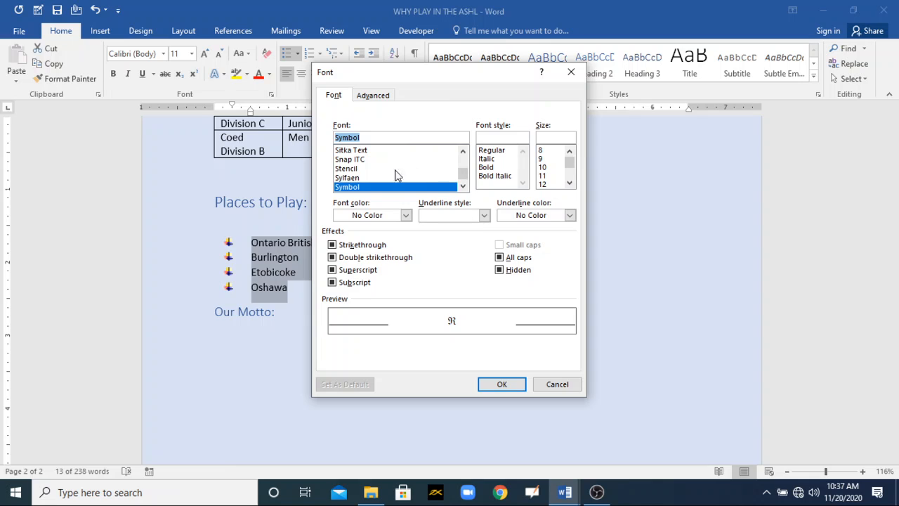
scroll(463, 165, "up", 15)
scroll(463, 163, "up", 3)
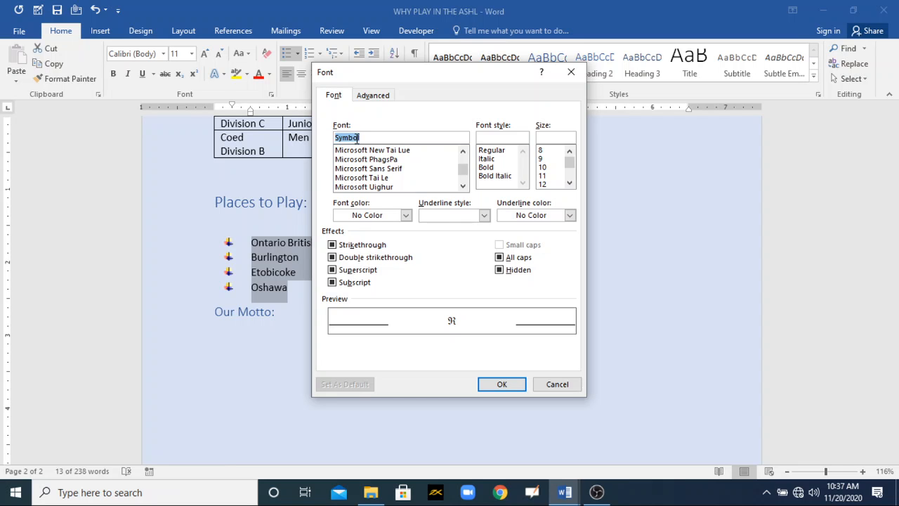
type("tim")
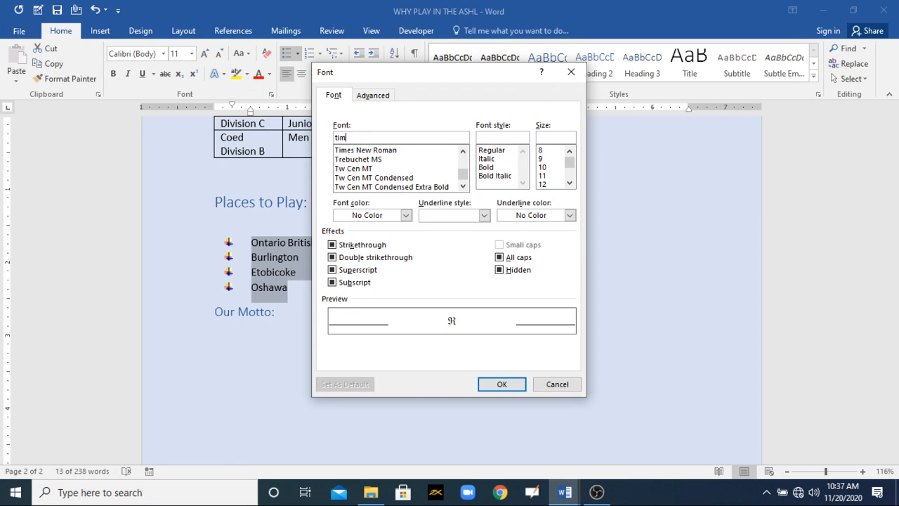
left_click(375, 150)
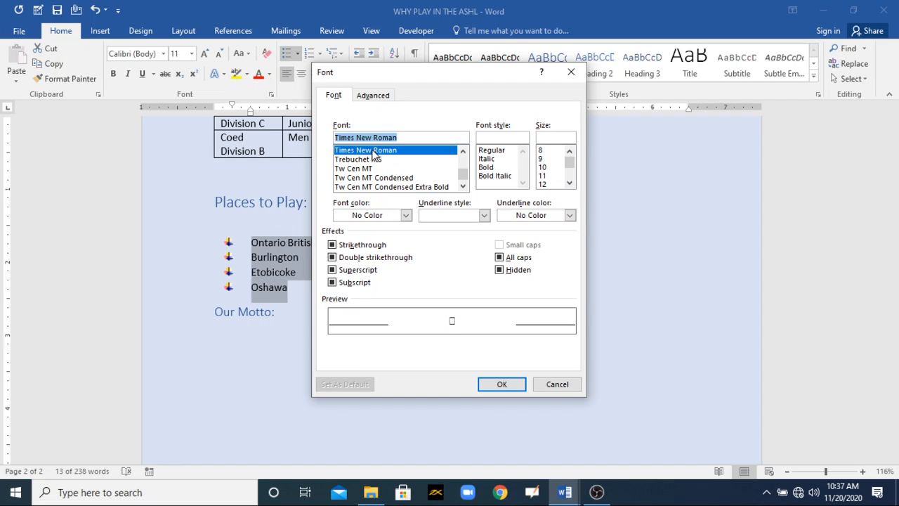
left_click(490, 159)
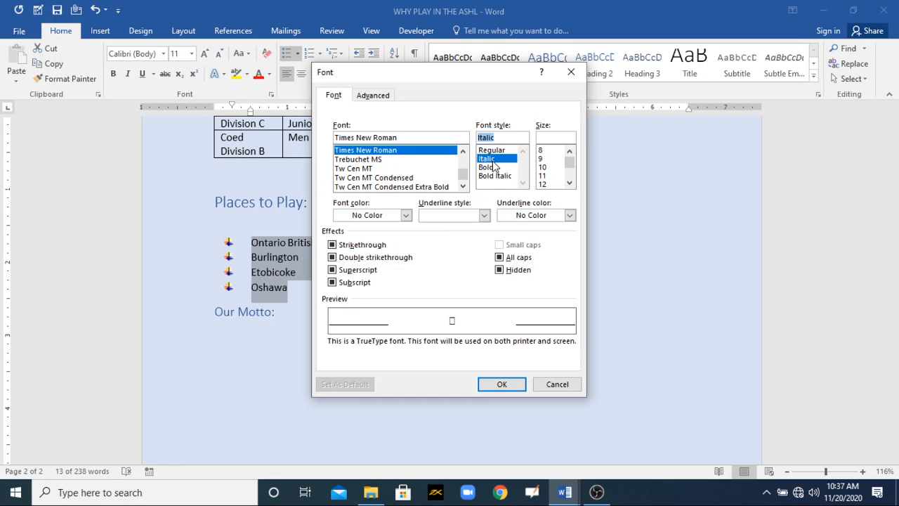
left_click(569, 181)
left_click(570, 182)
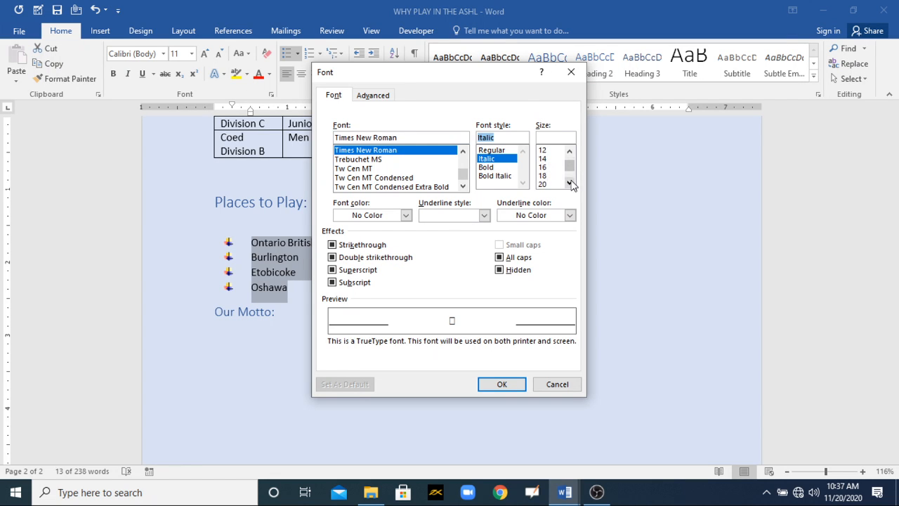
left_click(548, 184)
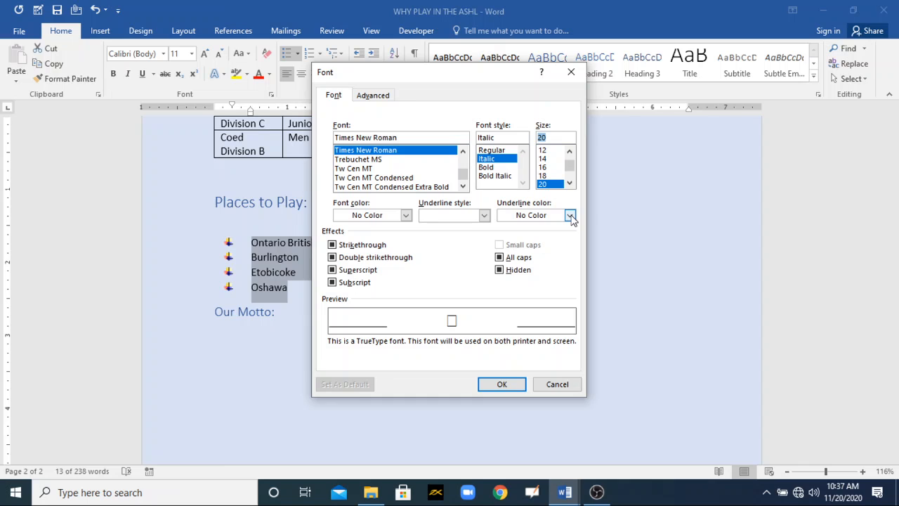
- Give the bullet the standard light blue font color and apply the new bullet definition to the list
left_click(483, 215)
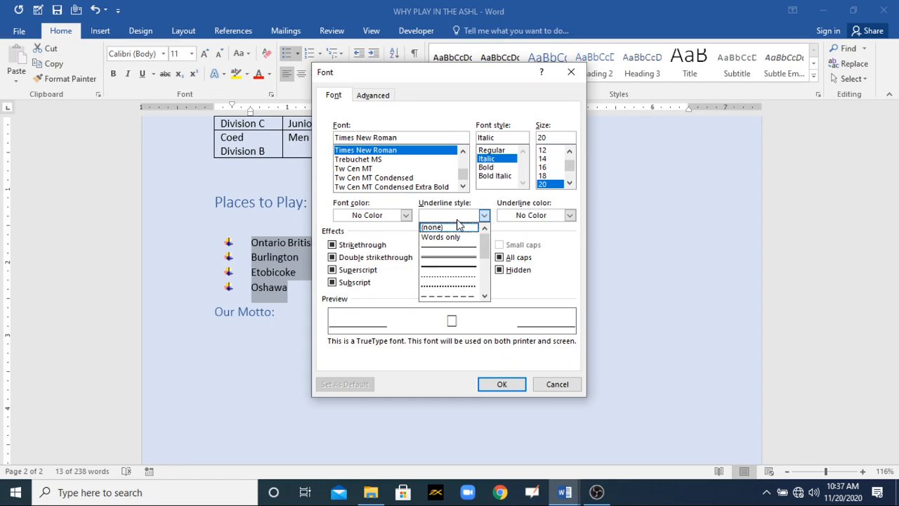
left_click(406, 217)
left_click(406, 217)
left_click(406, 217)
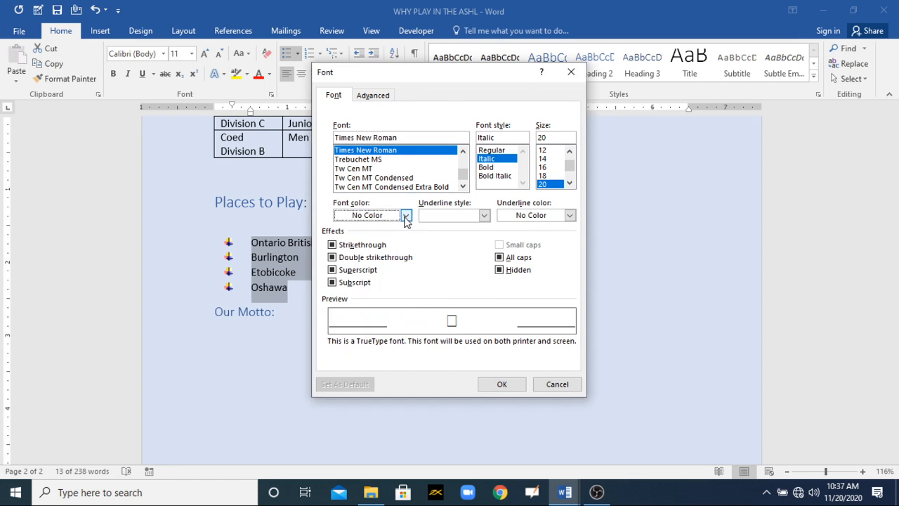
left_click(406, 217)
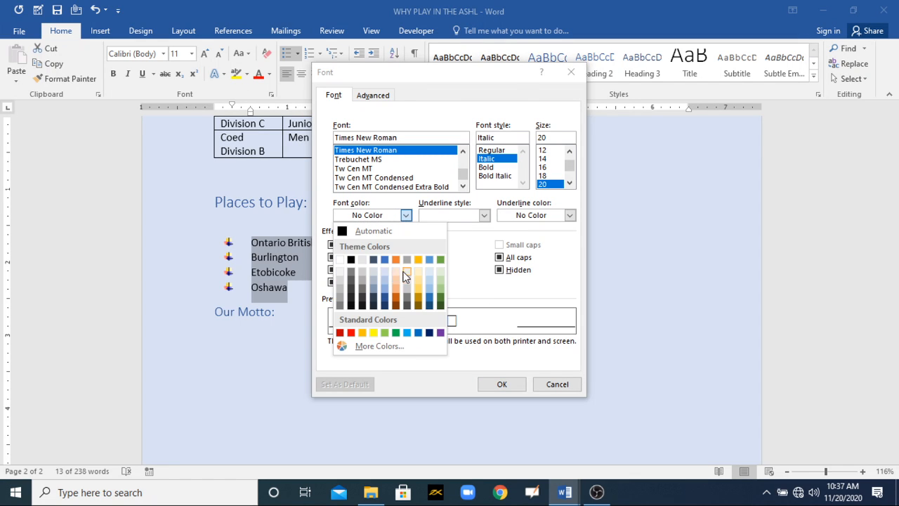
left_click(409, 334)
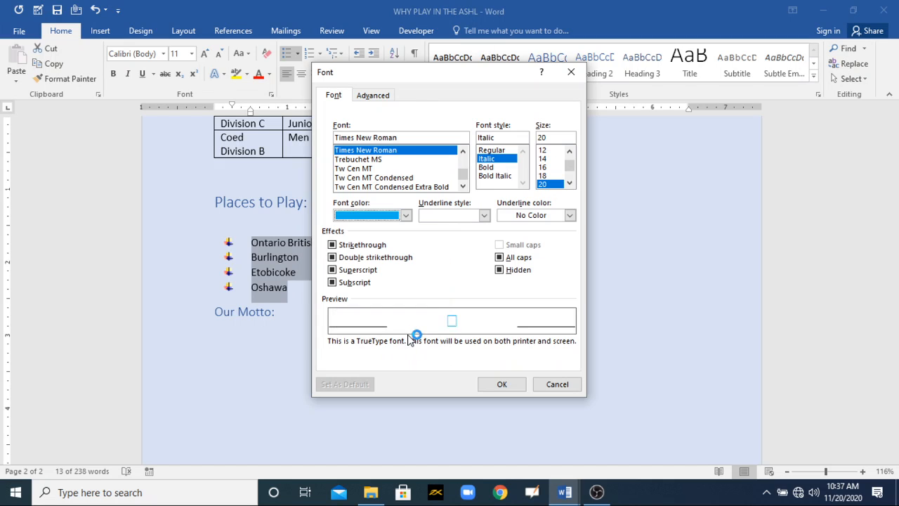
left_click(495, 385)
left_click(452, 335)
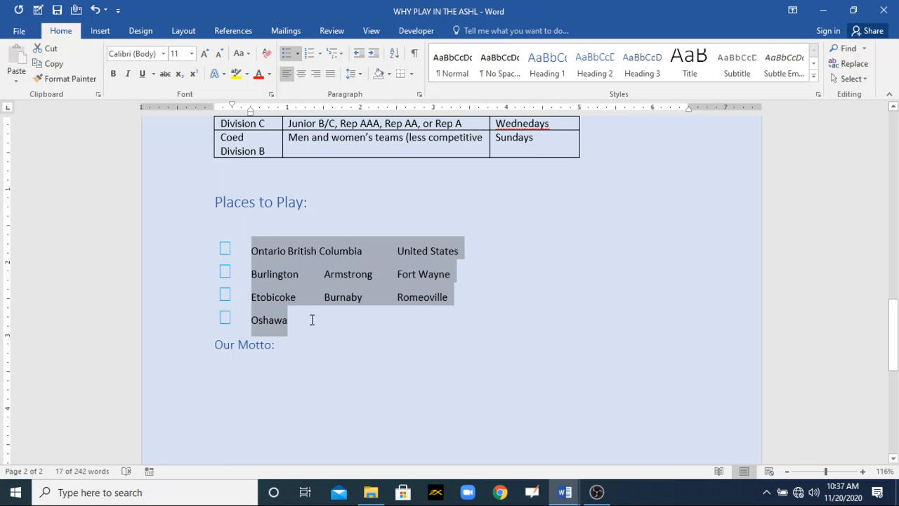
- Start defining another new bullet for the Places to Play list and browse the Combining Half Marks and Phags-pa subsets of the Times New Roman symbols
left_click(298, 54)
left_click(349, 255)
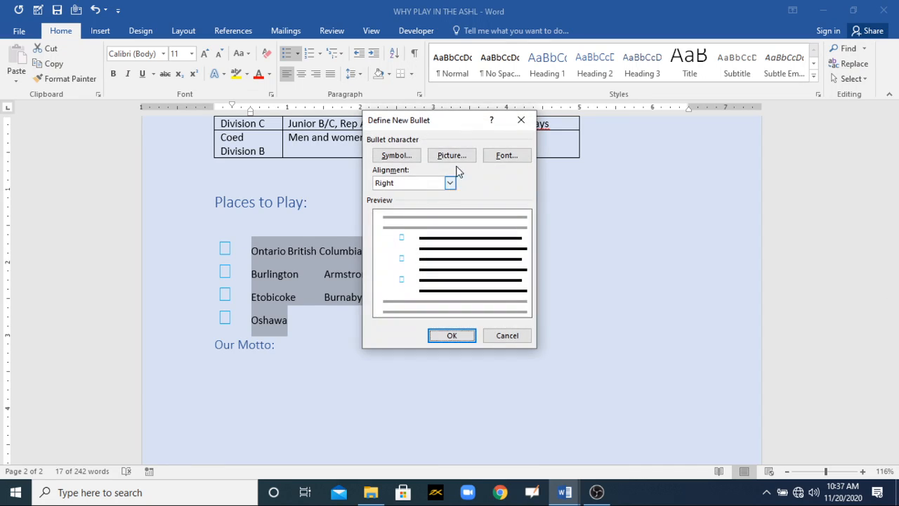
left_click(398, 157)
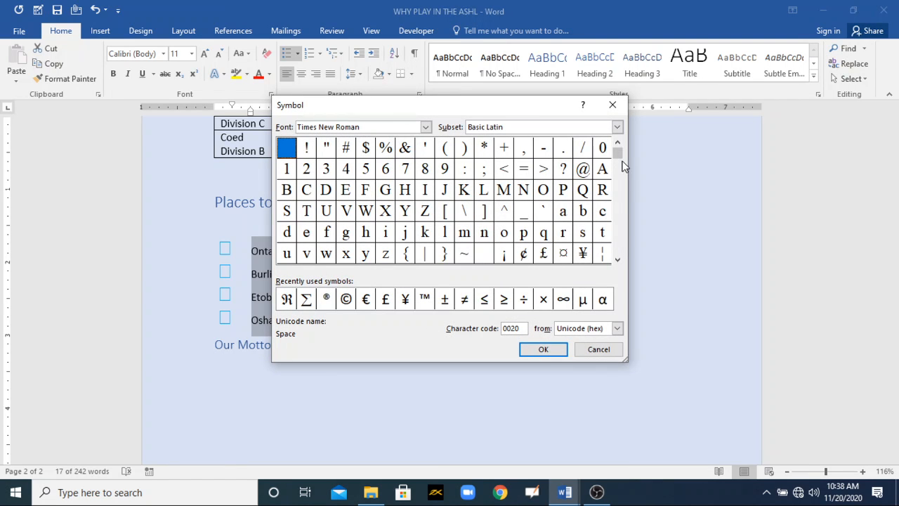
left_click_drag(621, 160, 619, 251)
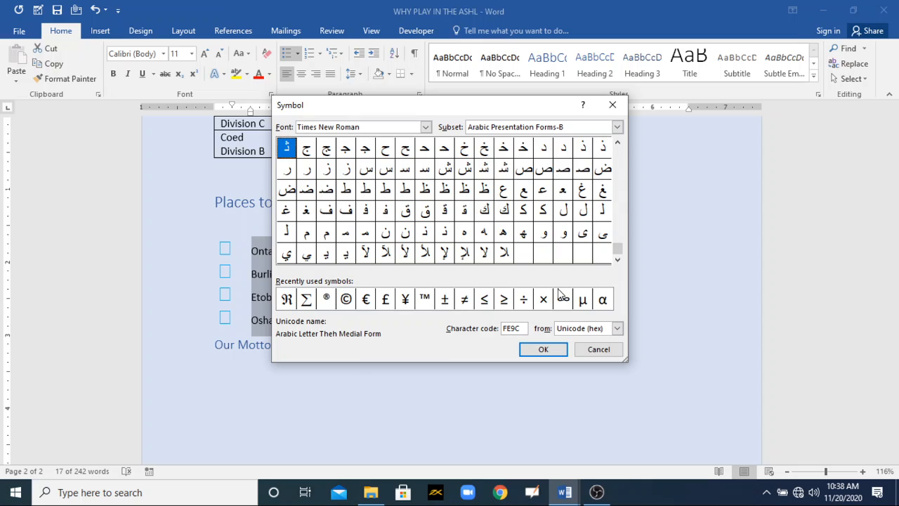
left_click(618, 126)
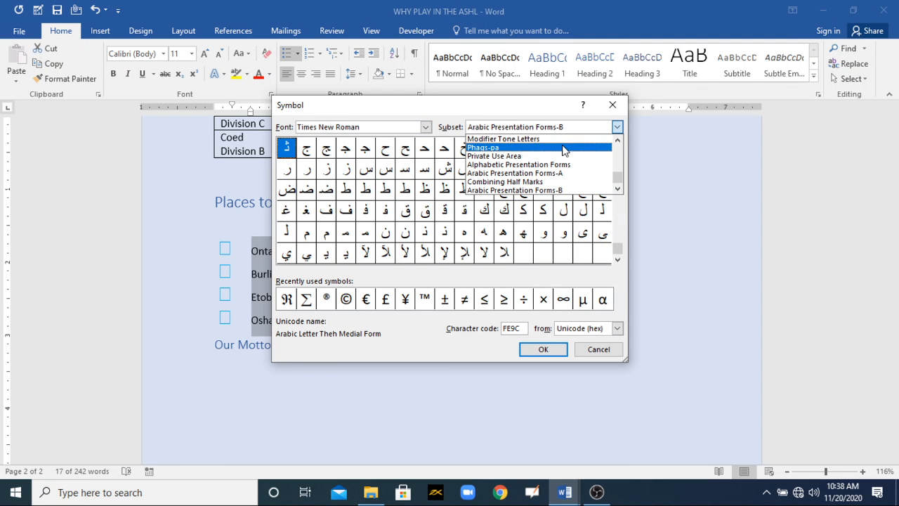
left_click(534, 182)
left_click(541, 128)
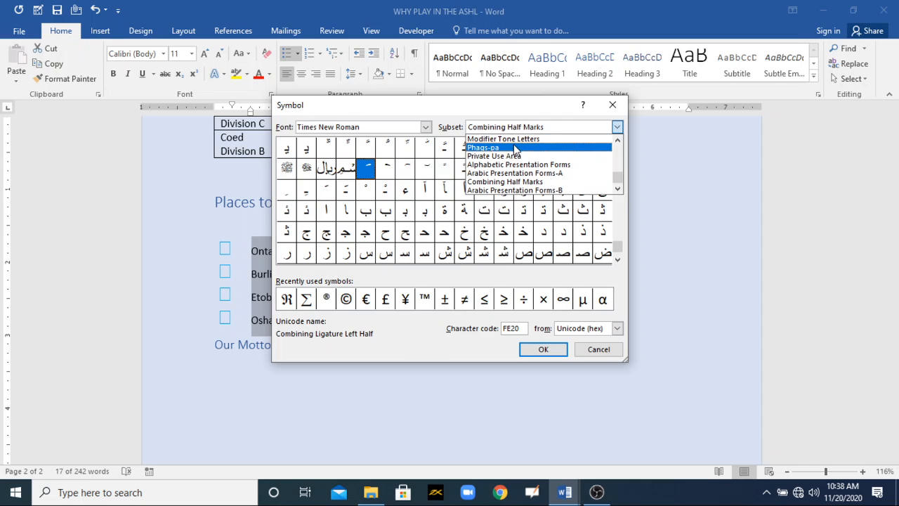
left_click(519, 148)
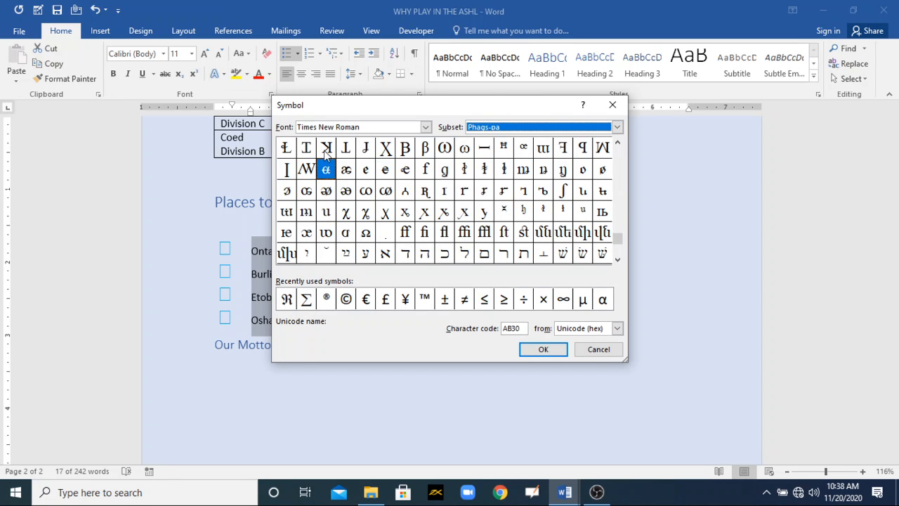
- Choose the small raised H-shaped Times New Roman symbol as the bullet character and apply the definition to the Places to Play list
left_click(287, 151)
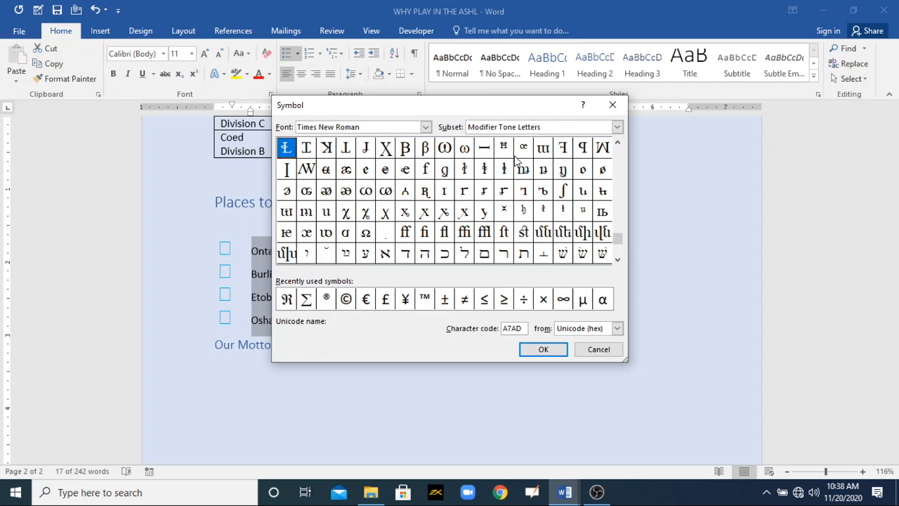
left_click(504, 147)
left_click(543, 349)
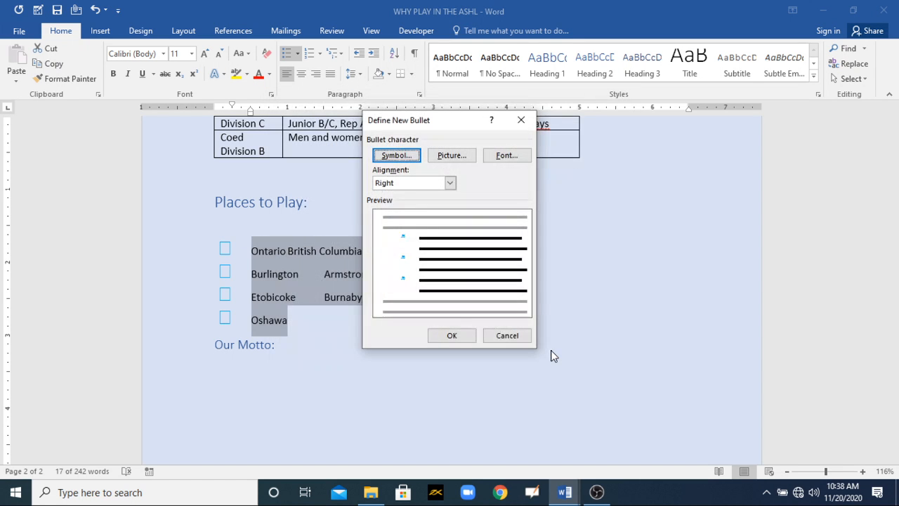
left_click(456, 336)
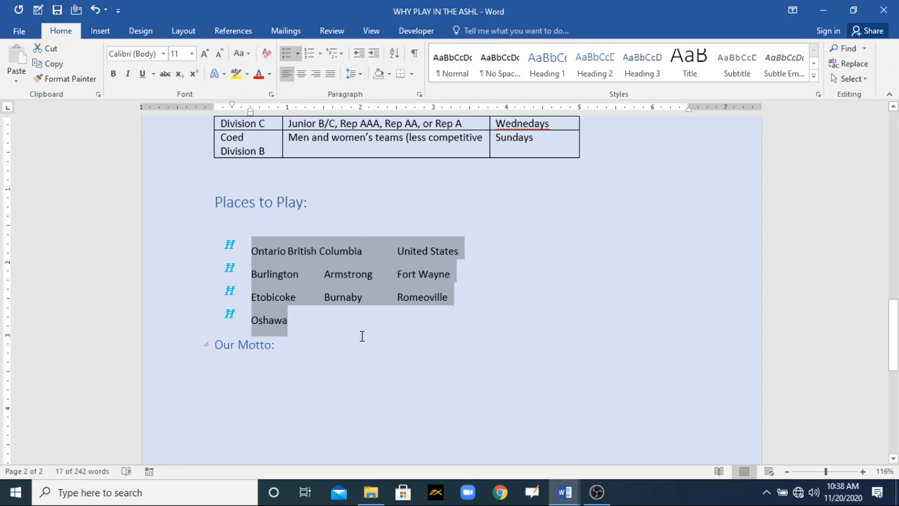
- Undo the custom bullet changes back to plain text and apply standard round bullets to the Places to Play list
key("ctrl+z")
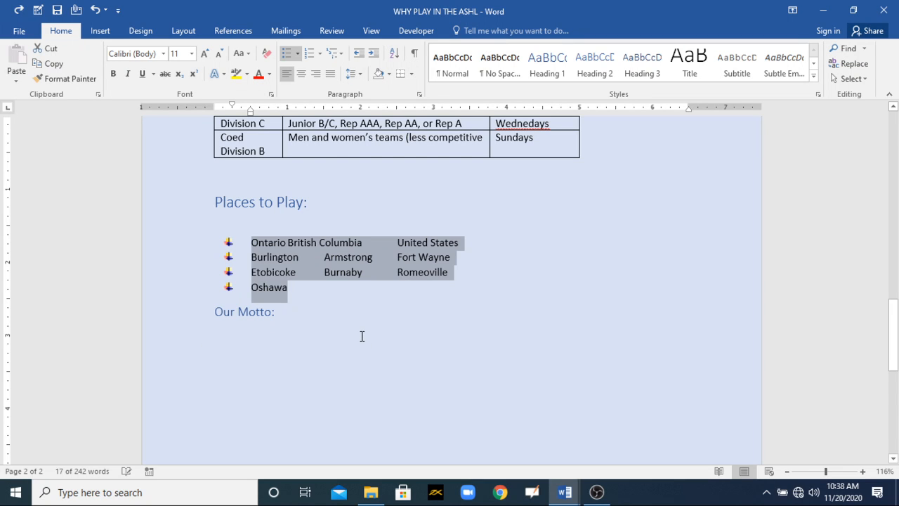
key("ctrl+z")
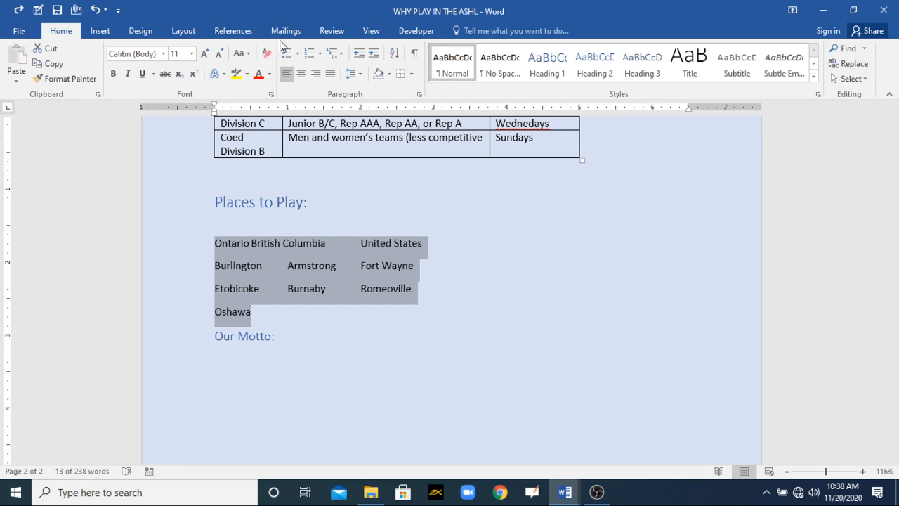
left_click(285, 55)
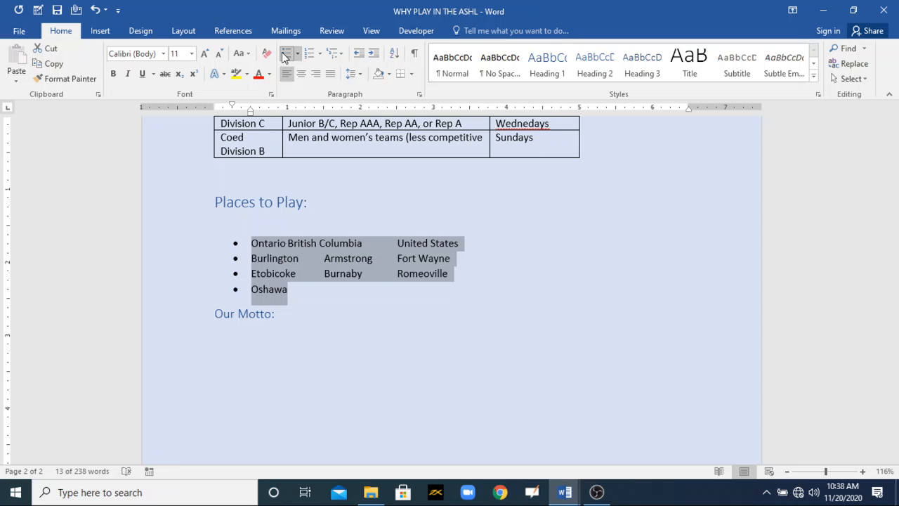
- Convert the Places to Play list to a numbered list in the 1) 2) 3) format
left_click(319, 54)
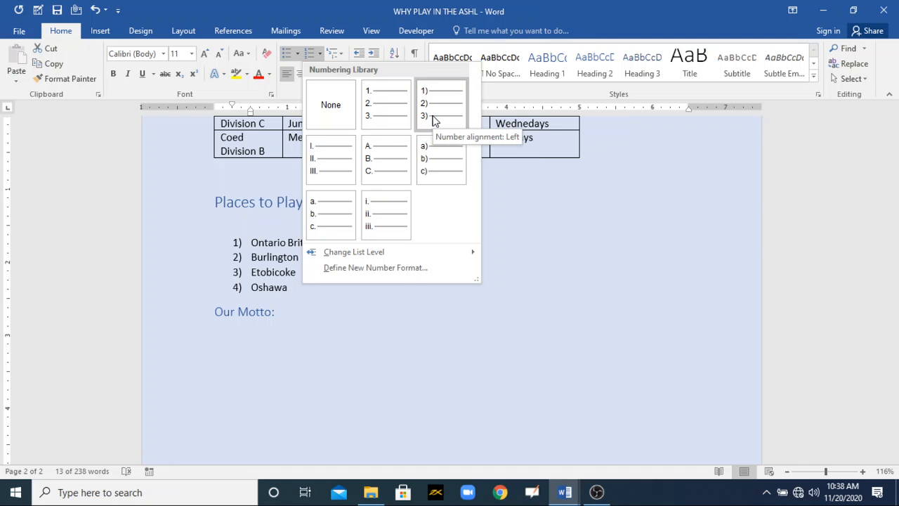
left_click(595, 493)
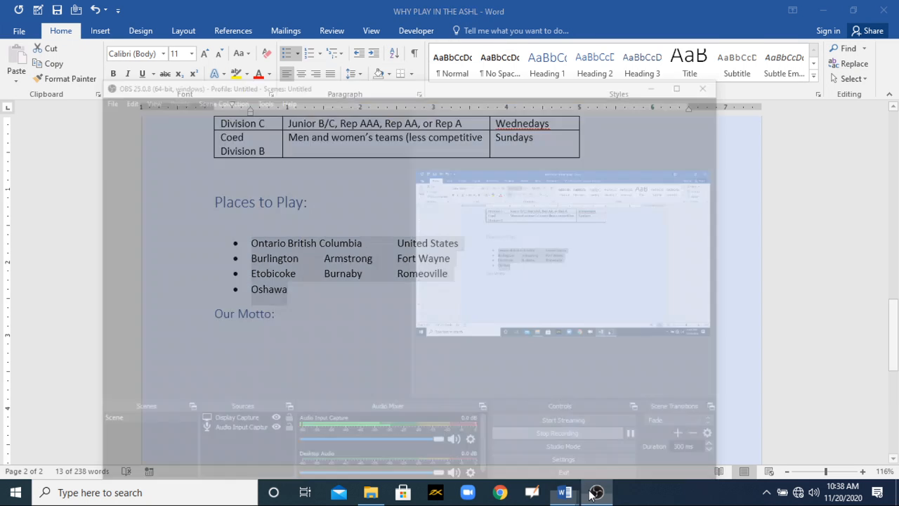
left_click(591, 493)
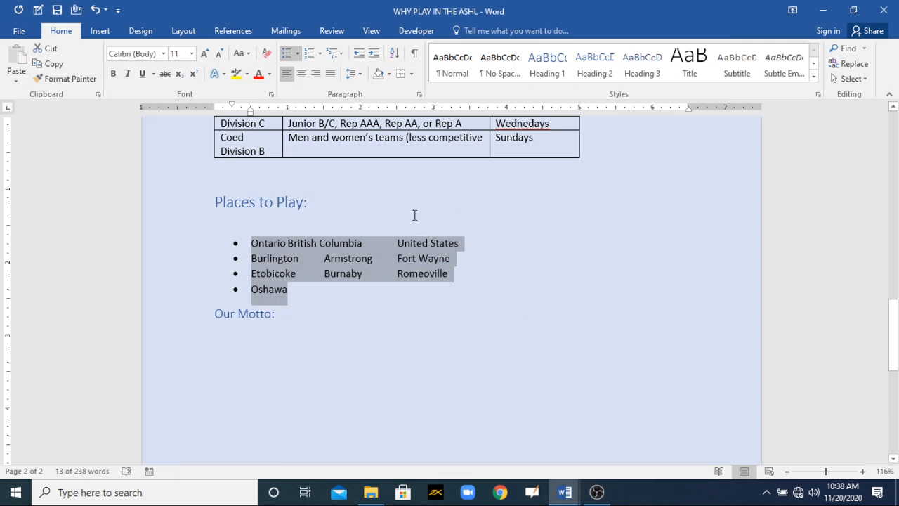
left_click(319, 53)
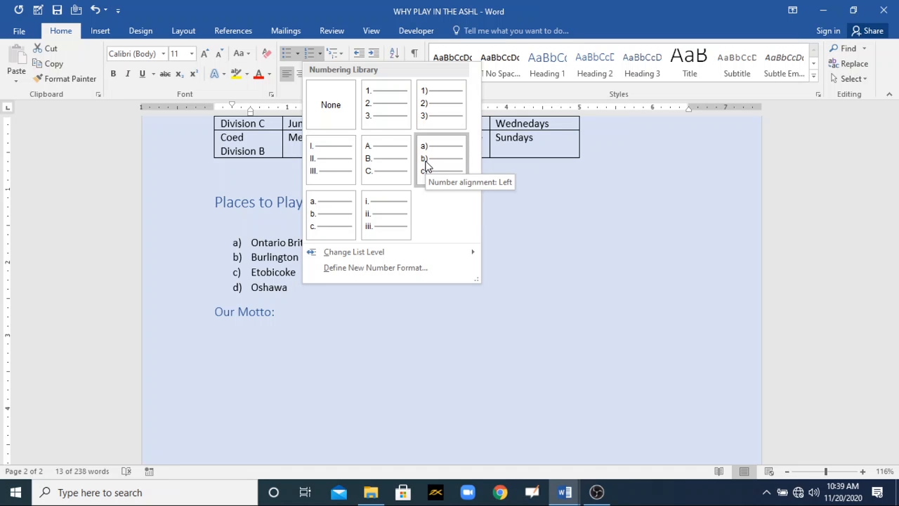
left_click(425, 112)
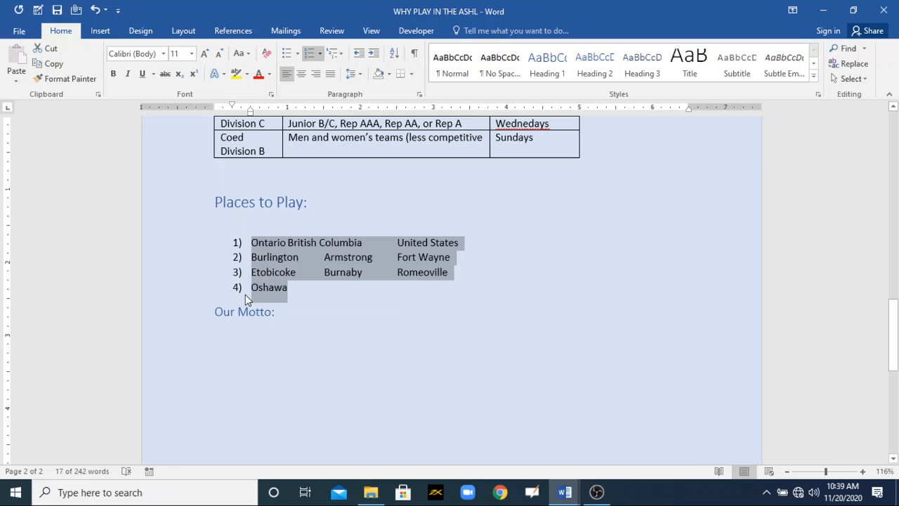
left_click(294, 305)
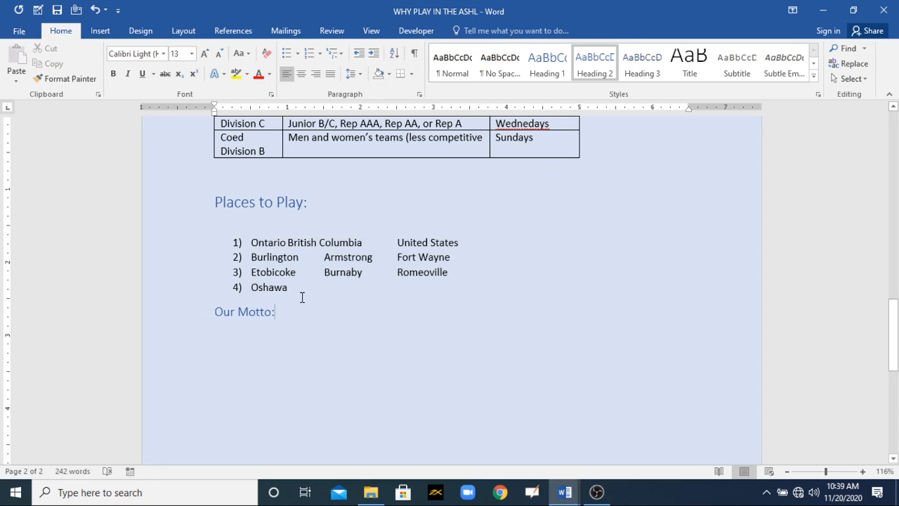
- In the MOS 77-725 Training document, color the item "Change bullet characters or number formats for a list level" red
mouse_move(564, 492)
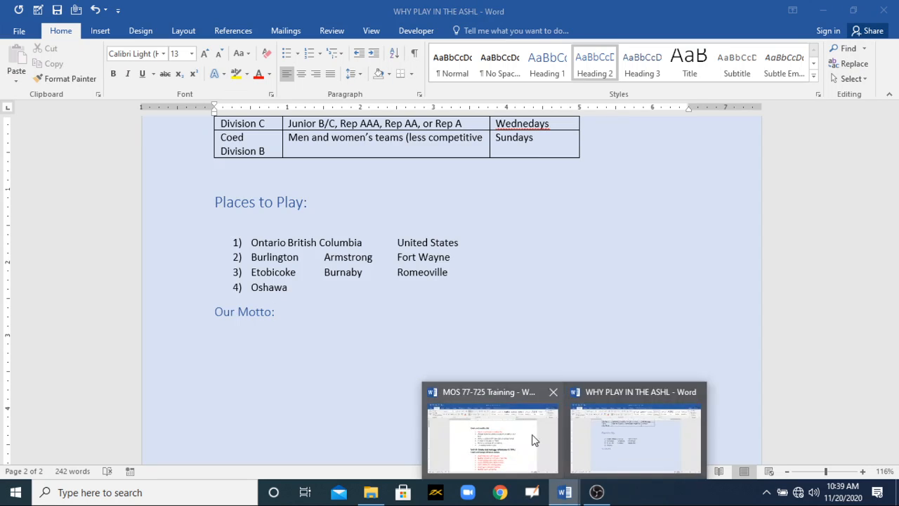
left_click(523, 429)
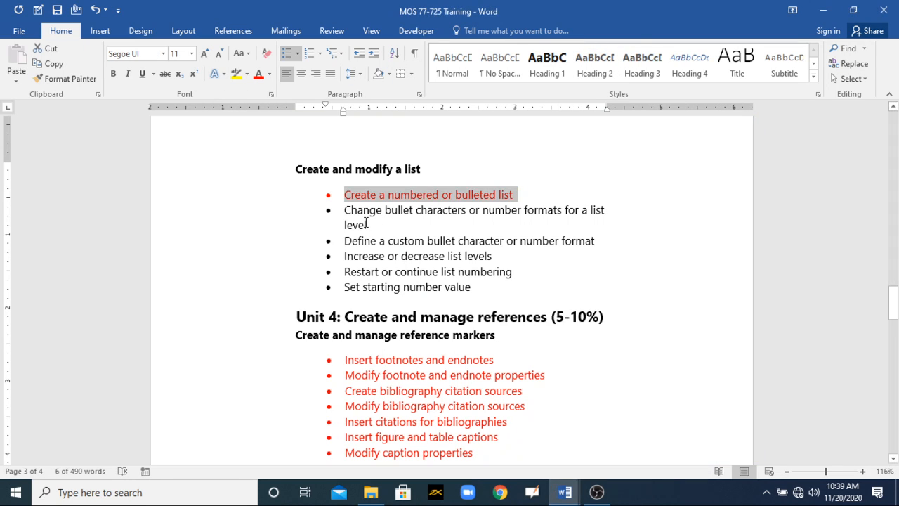
left_click_drag(366, 224, 345, 209)
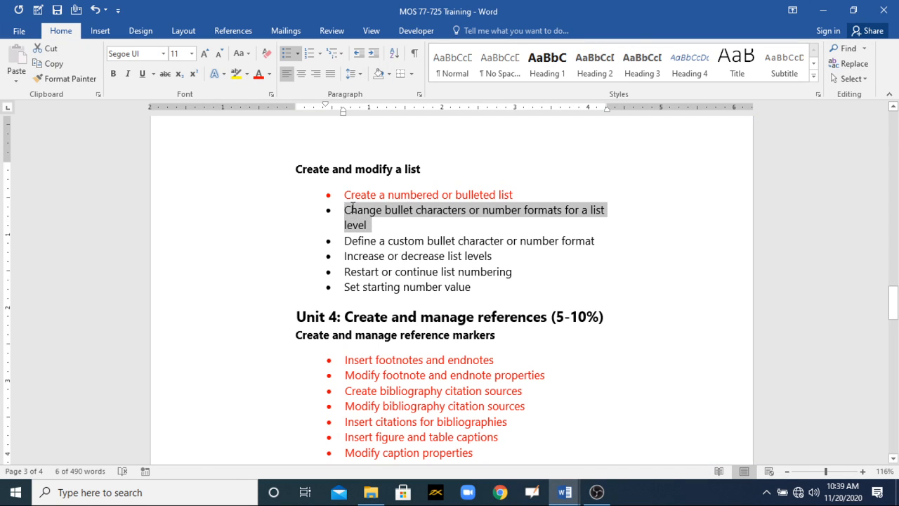
left_click(254, 75)
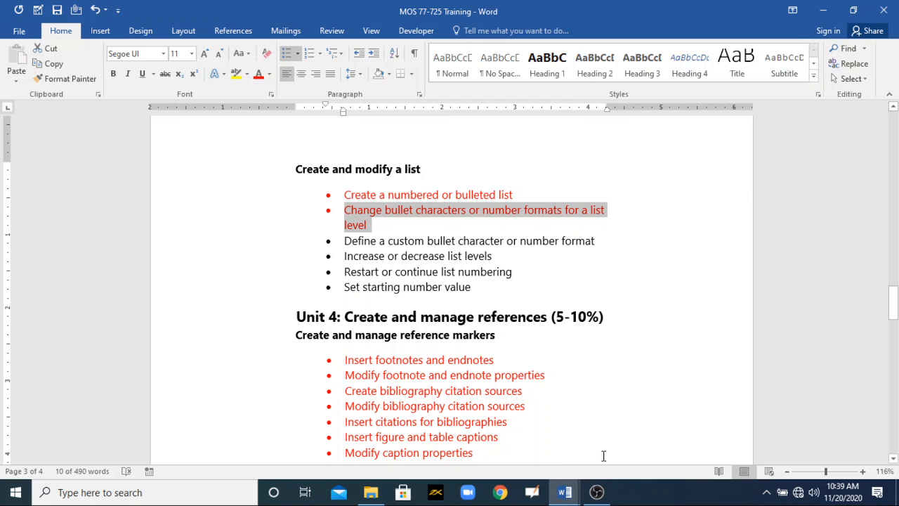
- Return to the WHY PLAY IN THE ASHL document and apply the 1., 1.1., 1.1.1. multilevel list format to the Places to Play list
left_click(597, 493)
left_click(597, 498)
left_click(567, 493)
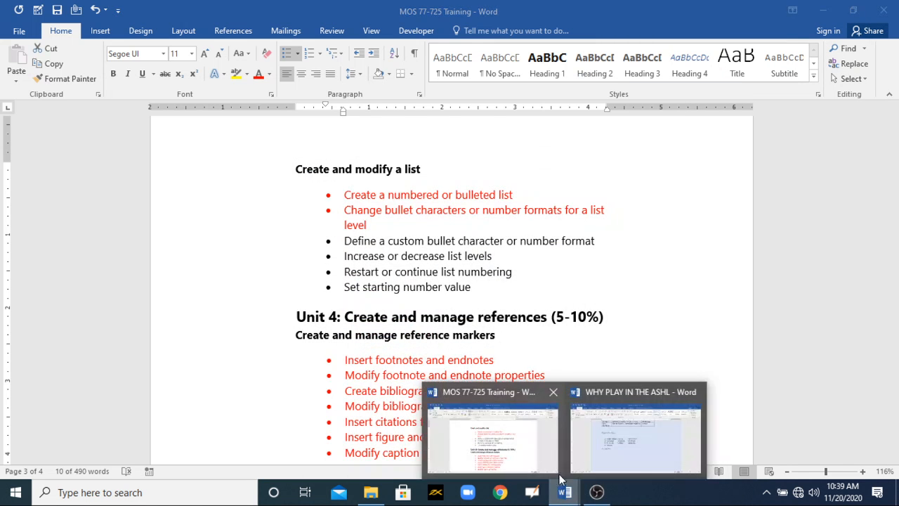
left_click(616, 449)
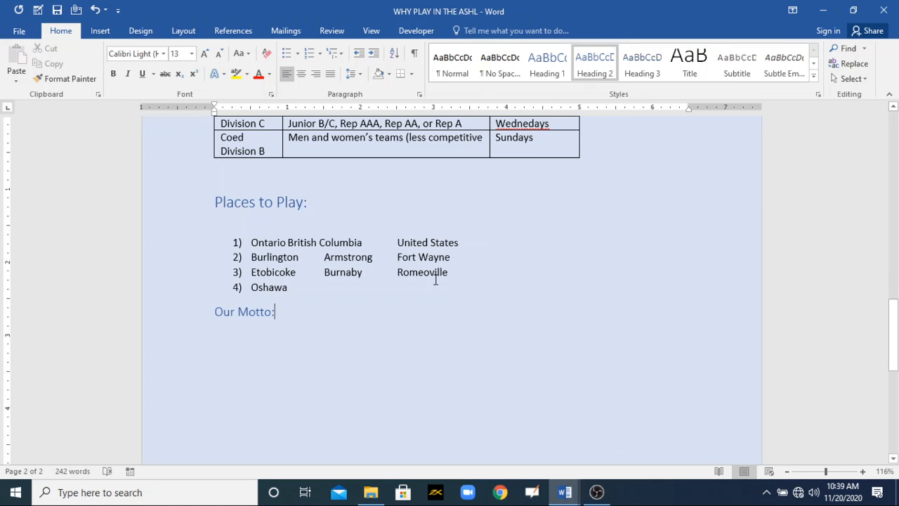
left_click_drag(330, 289, 302, 257)
left_click(420, 301)
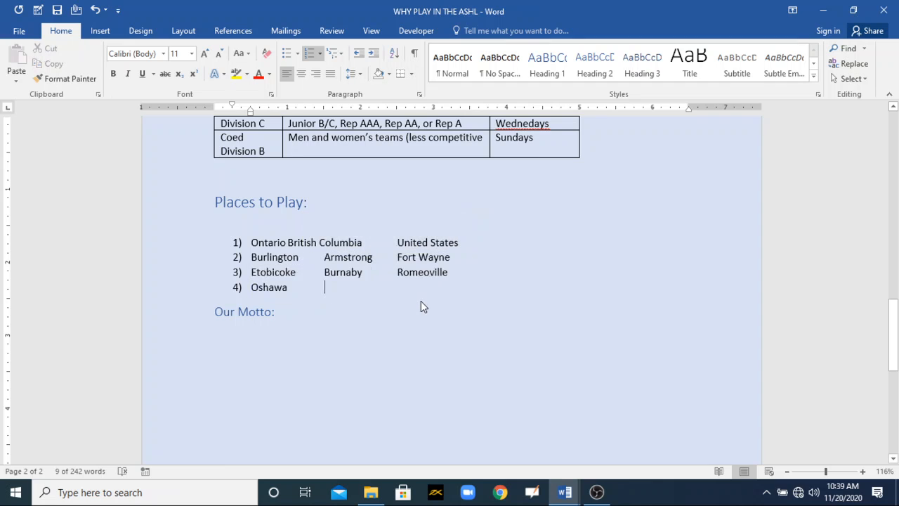
left_click_drag(453, 273, 277, 257)
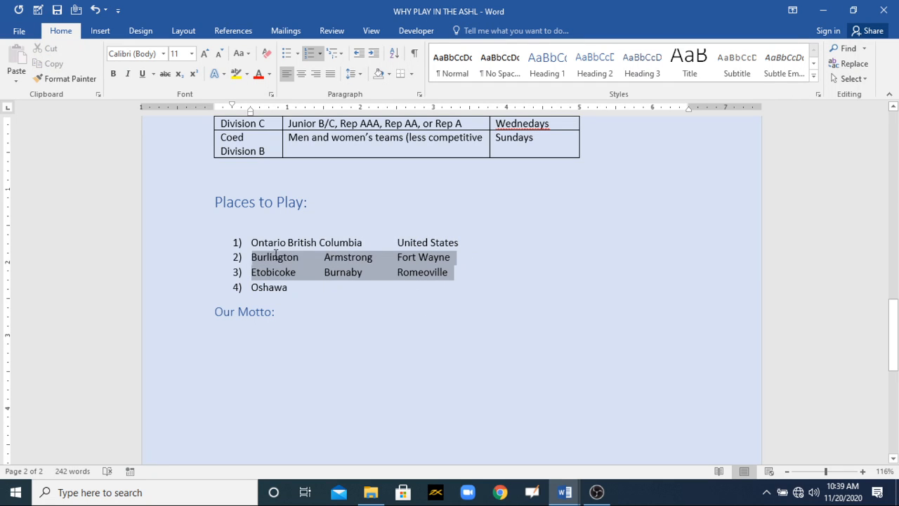
left_click_drag(301, 297, 239, 228)
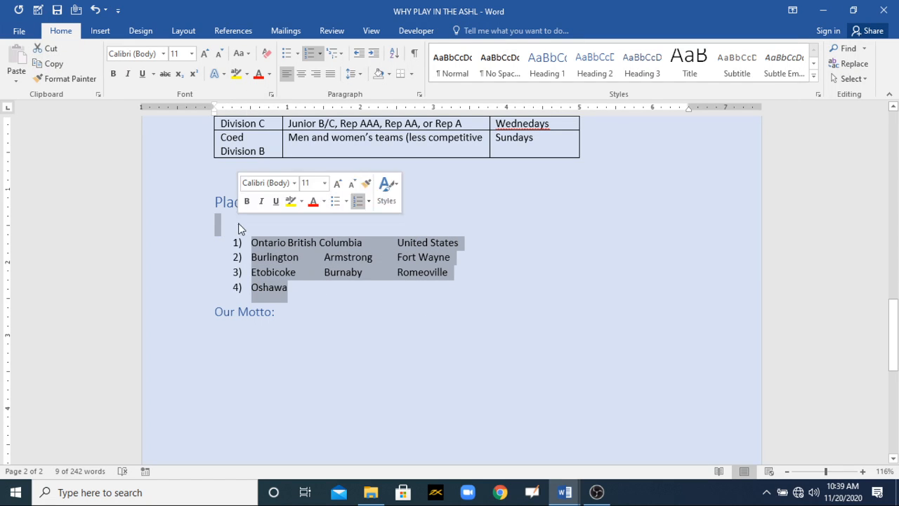
left_click(338, 55)
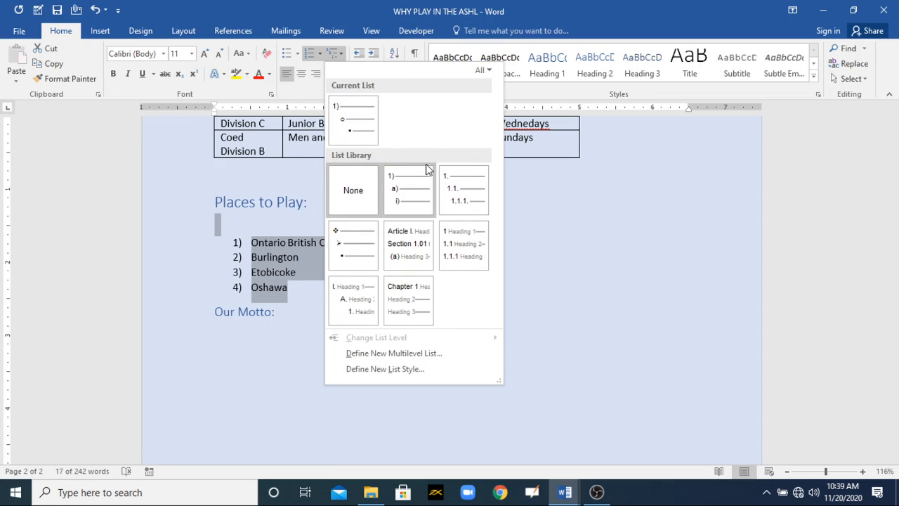
mouse_move(464, 198)
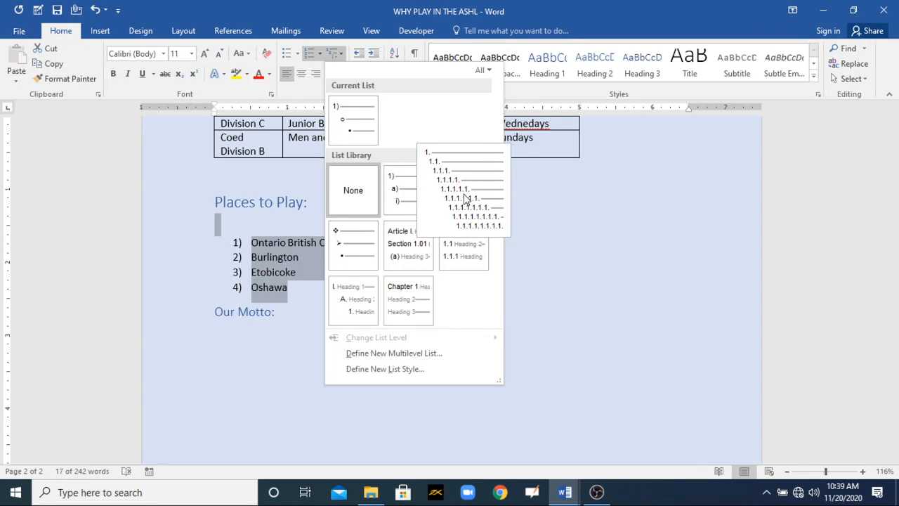
left_click(463, 198)
left_click(281, 302)
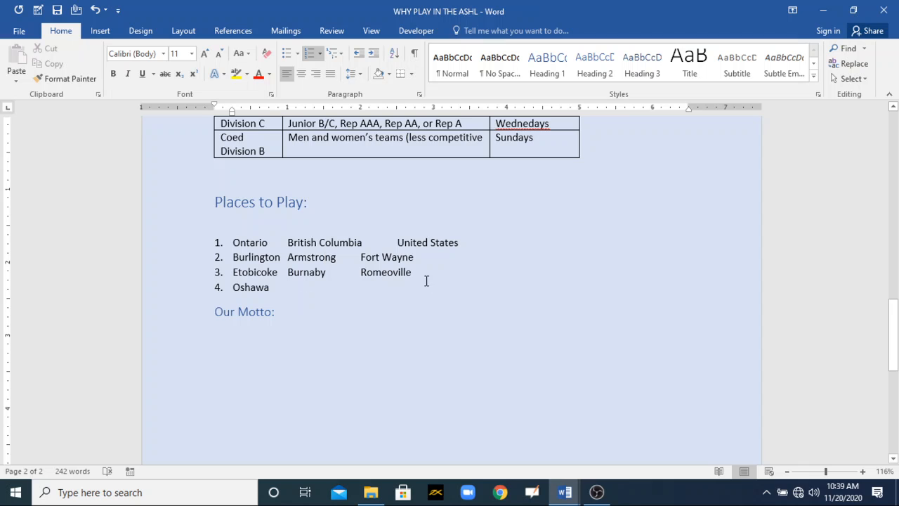
- Demote the Burlington and Etobicoke lines to the second list level, and the Etobicoke line further to the third level
left_click_drag(411, 273, 236, 257)
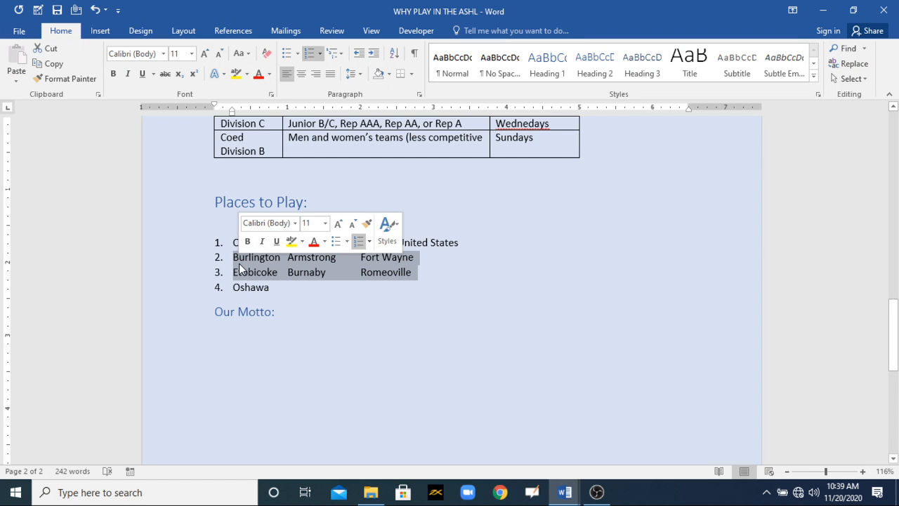
left_click(375, 57)
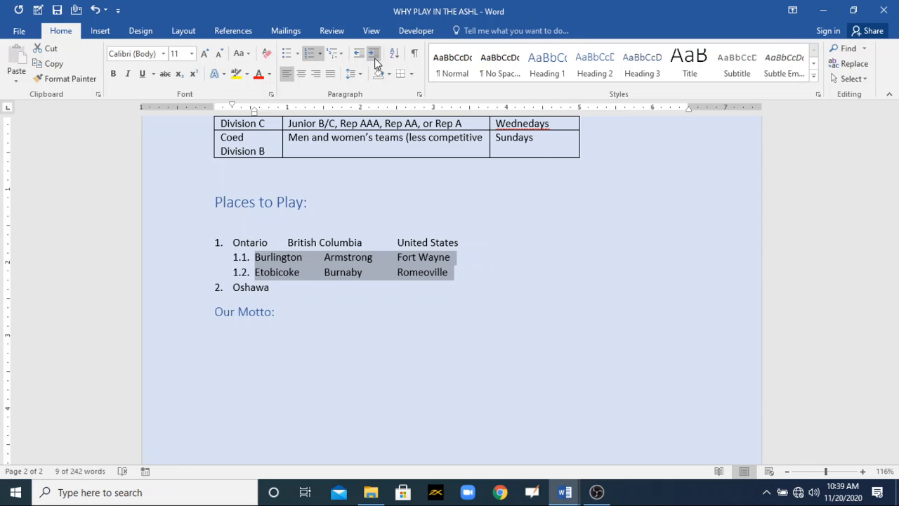
left_click(447, 314)
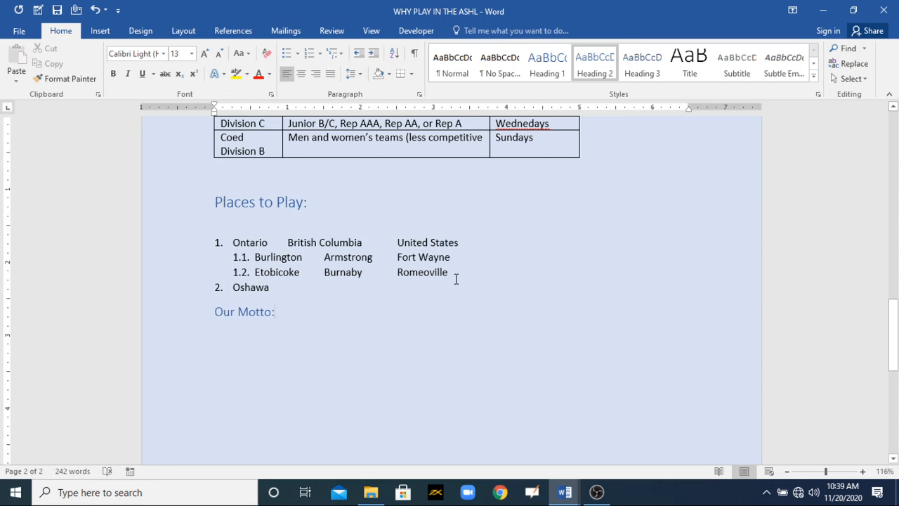
left_click_drag(456, 278, 252, 264)
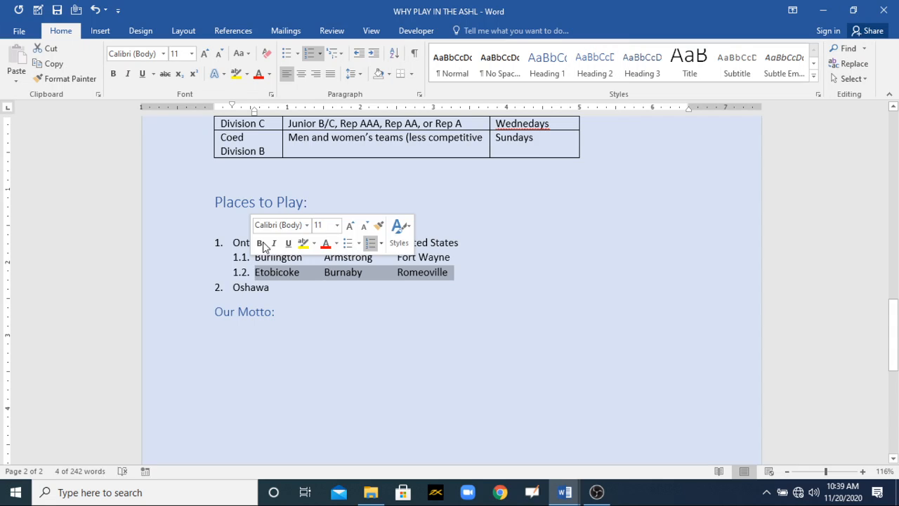
left_click(374, 54)
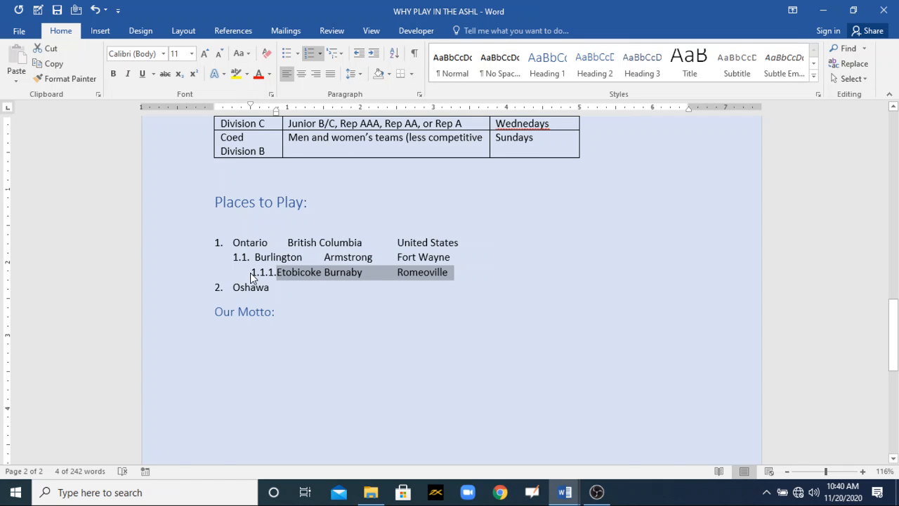
- Add an item "abc" below the Etobicoke line in the Places to Play list and demote it to the fourth list level
left_click(467, 279)
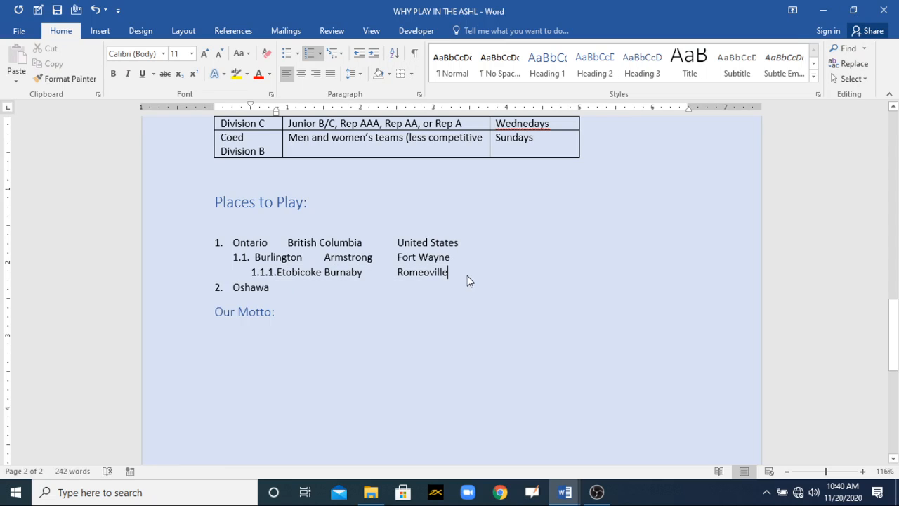
key("Return")
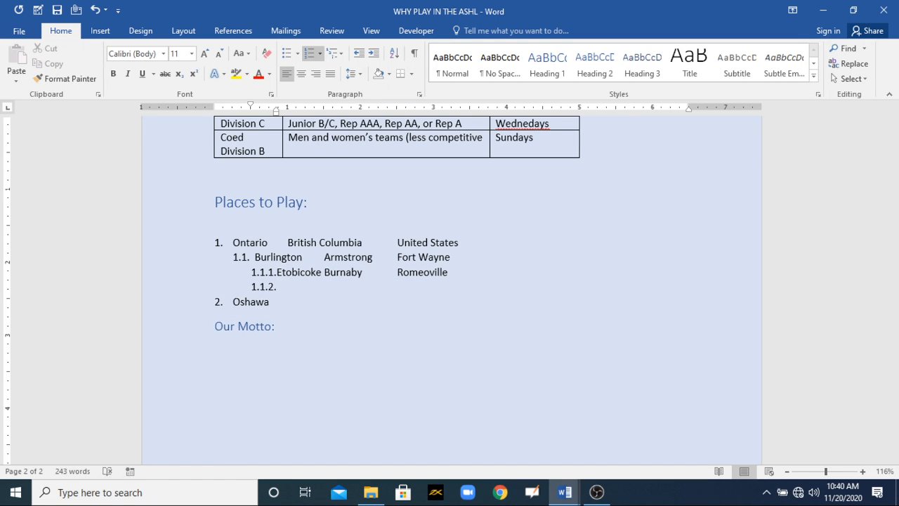
type("abc")
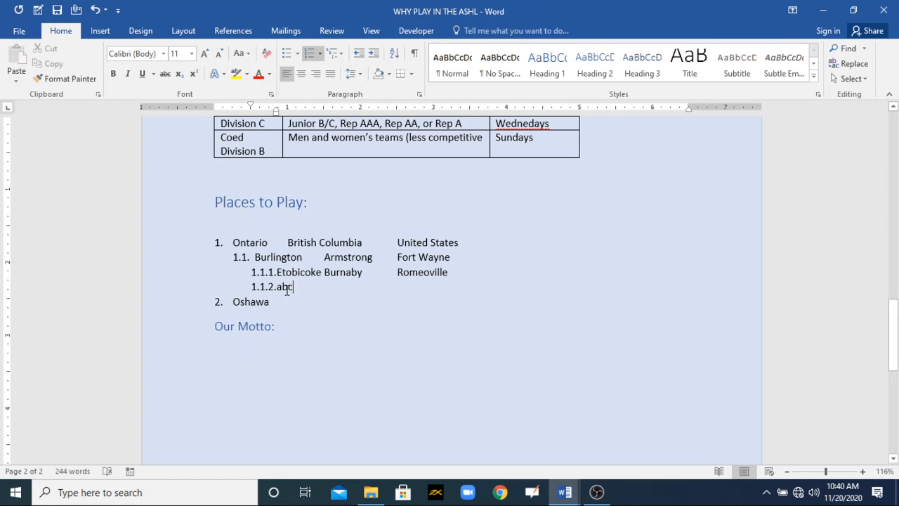
left_click_drag(298, 289, 276, 288)
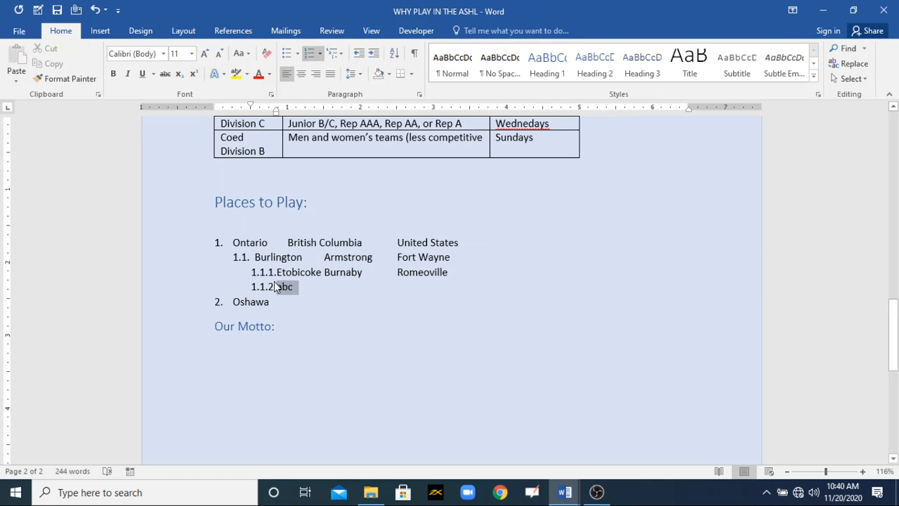
left_click(373, 53)
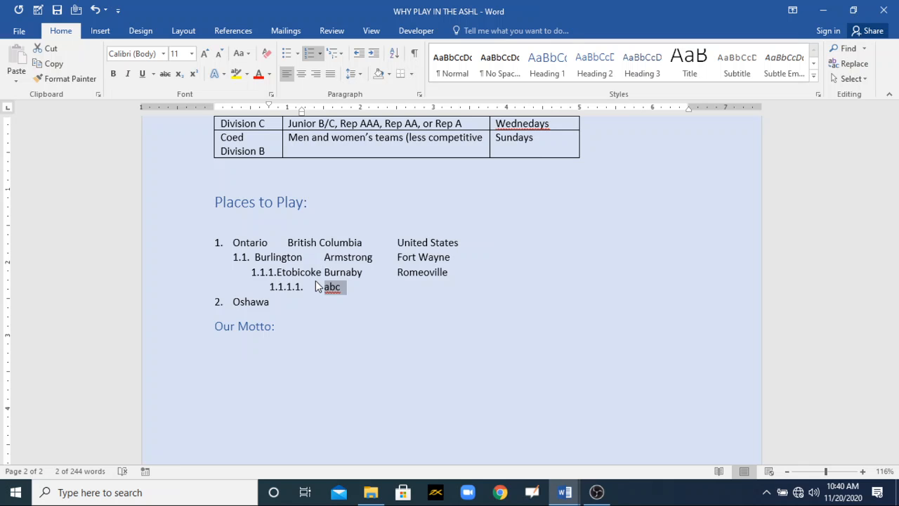
- Remove the abc item and return the Burlington and Etobicoke lines to the first list level
key("Delete")
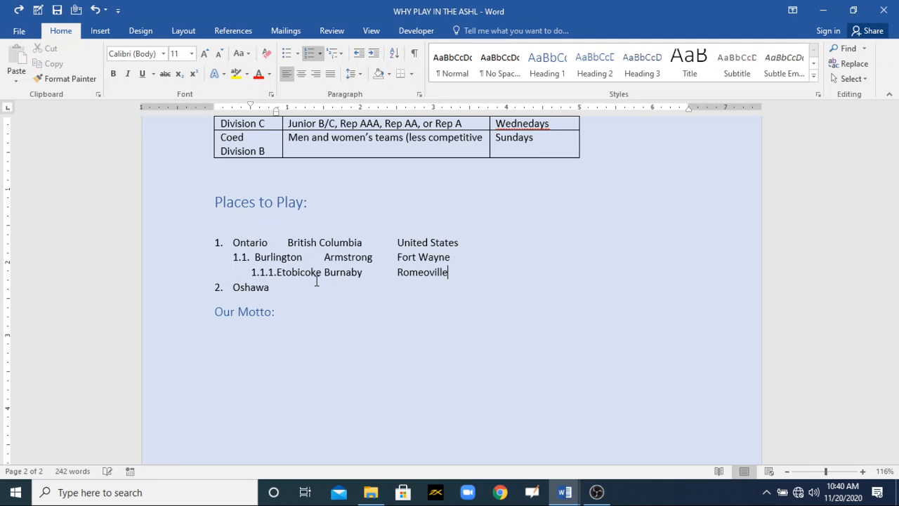
key("shift+Up")
key("shift+Tab")
key("shift+Up")
key("shift+Tab")
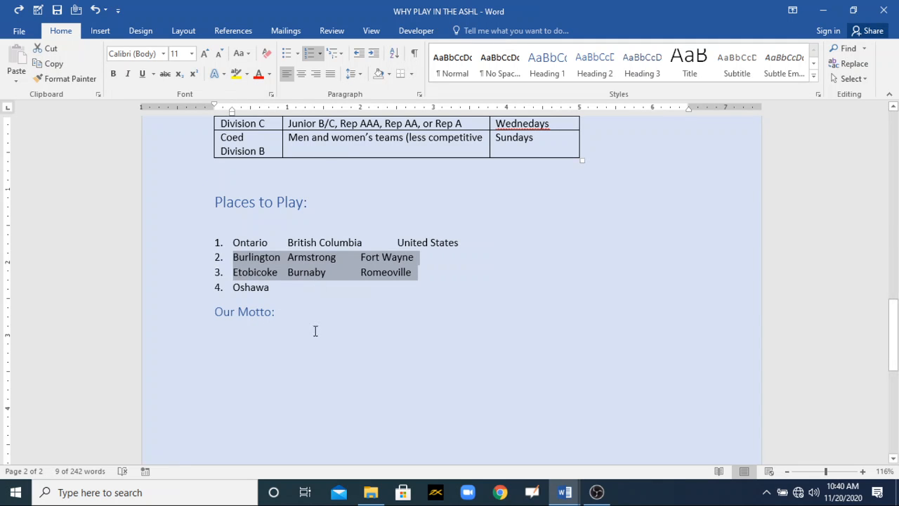
- Apply the multilevel bullet format that starts with four-diamond and arrow bullets to the whole Places to Play list
left_click_drag(286, 302, 241, 245)
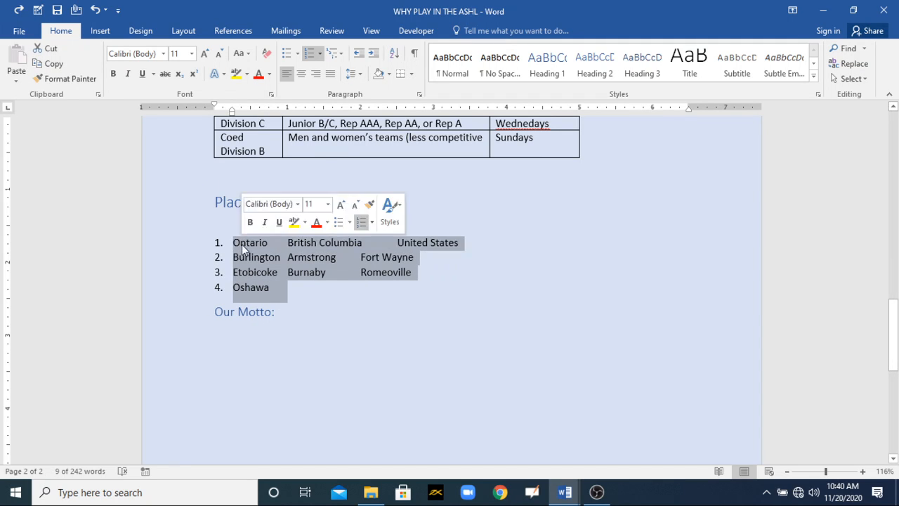
left_click(341, 53)
mouse_move(358, 235)
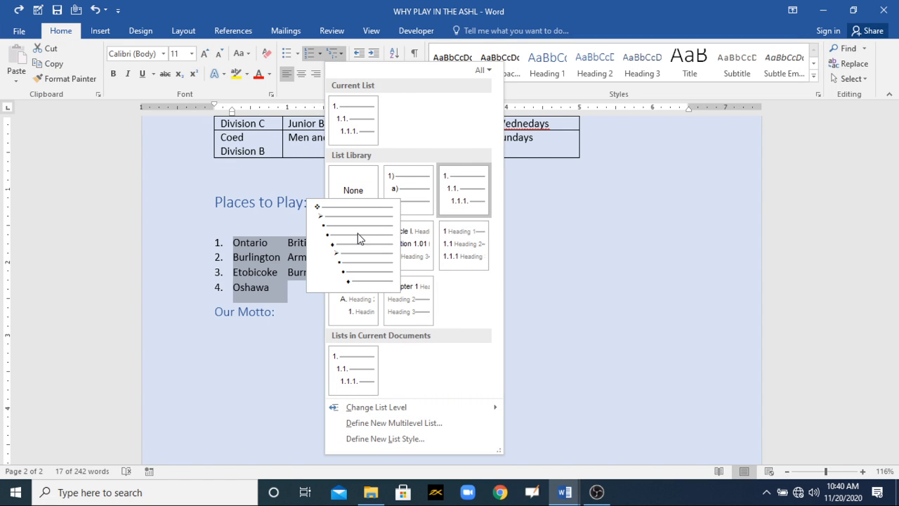
left_click(359, 239)
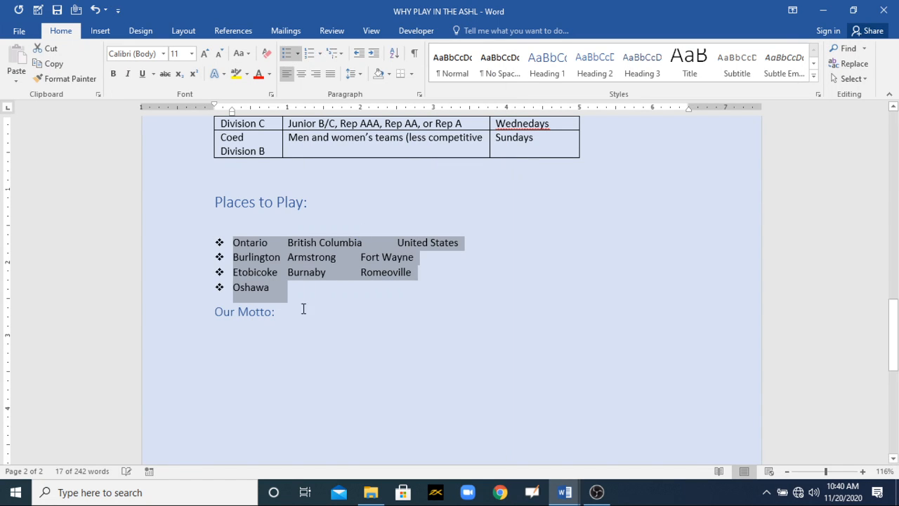
left_click(302, 288)
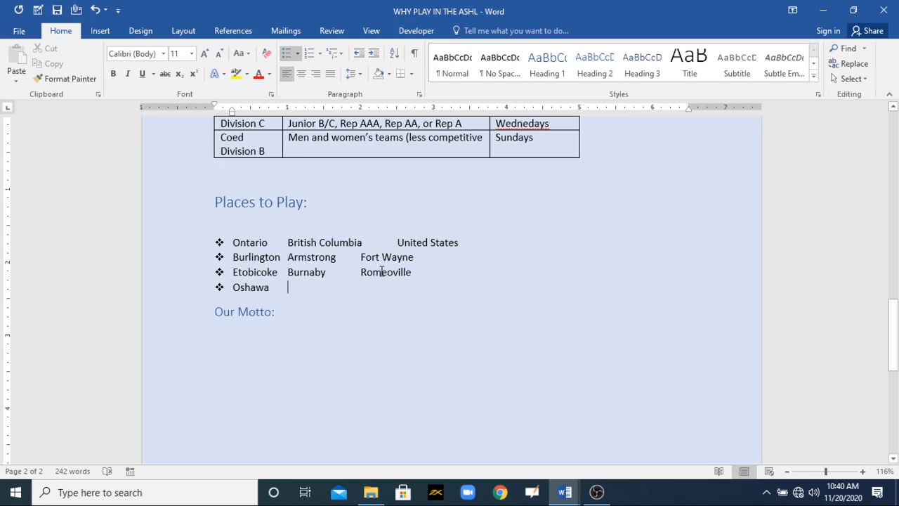
- Demote the Burlington bullet line to the second list level and the Etobicoke line to the third level
left_click_drag(420, 263, 235, 257)
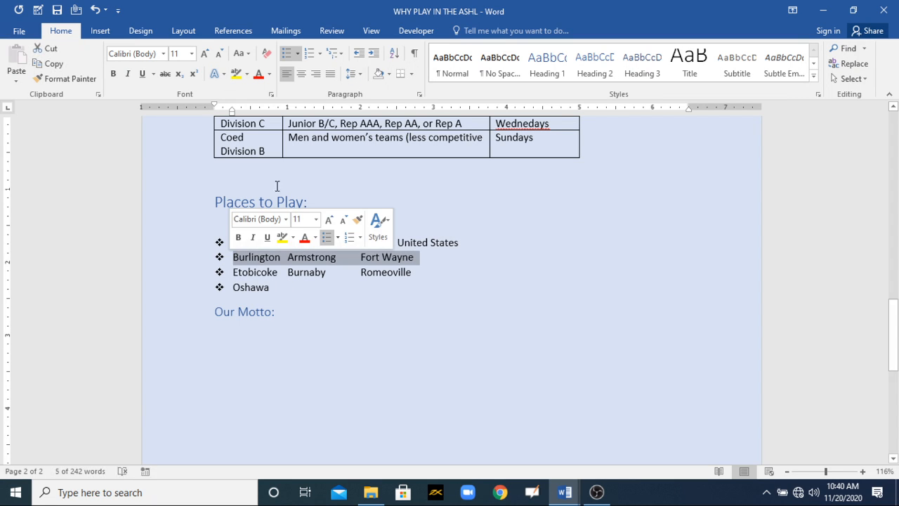
left_click(374, 54)
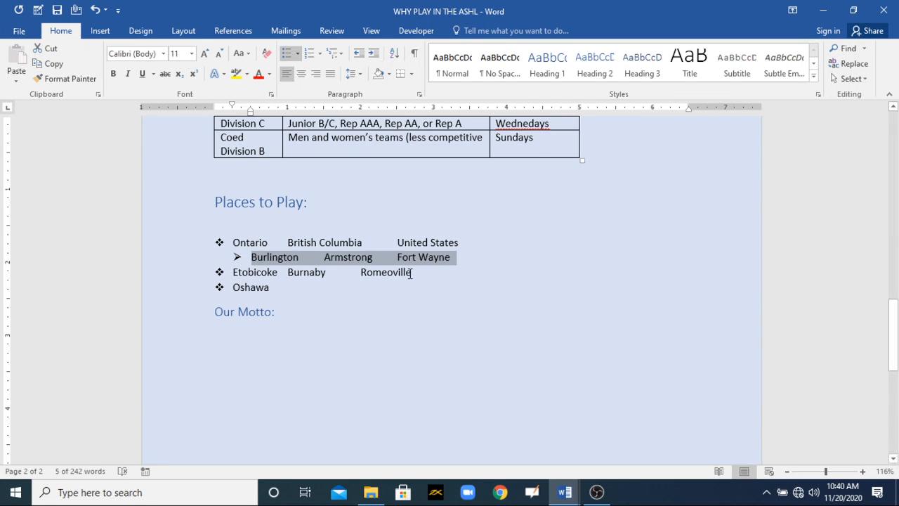
left_click_drag(421, 273, 253, 274)
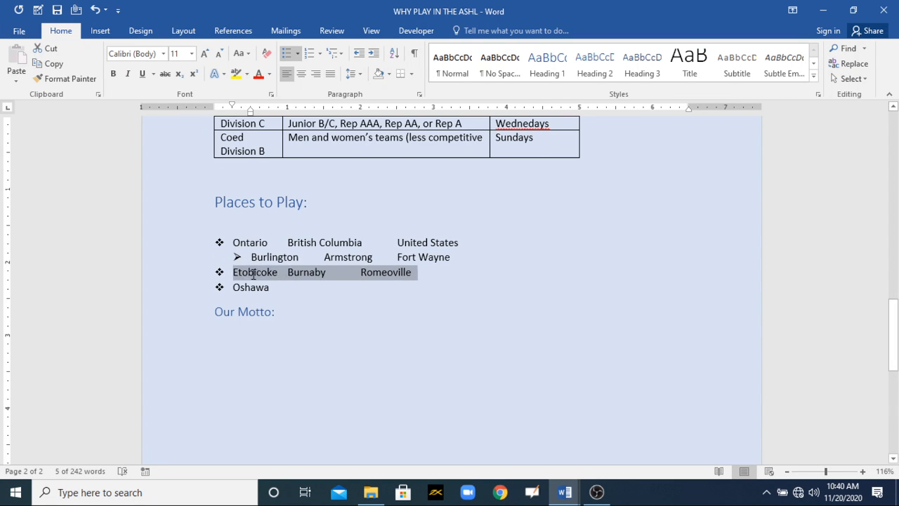
left_click(374, 54)
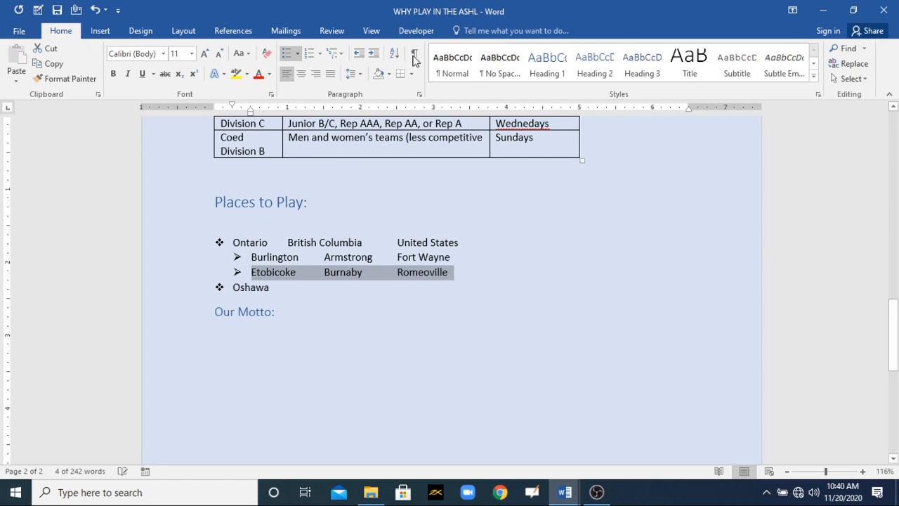
left_click(374, 53)
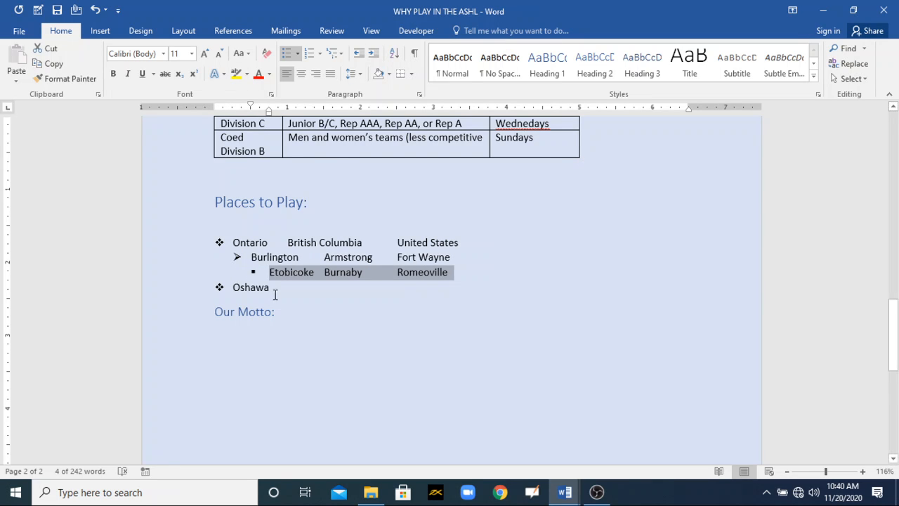
- Demote the Oshawa bullet line to the fourth list level
double_click(262, 289)
left_click(378, 55)
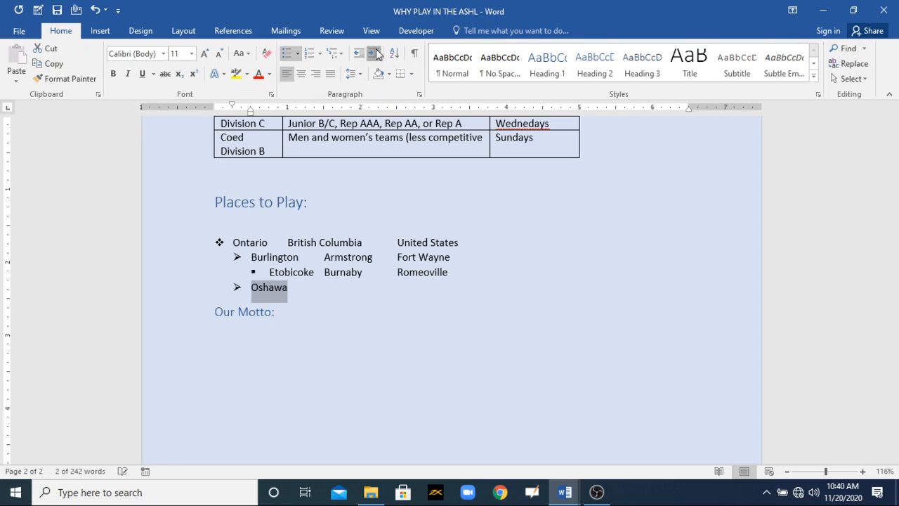
left_click(377, 55)
left_click(377, 55)
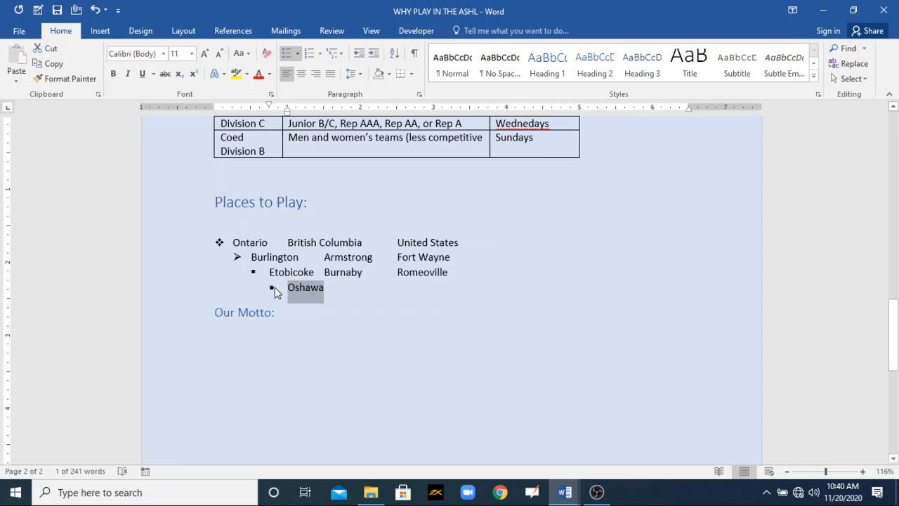
- Undo the level demotions of the Oshawa, Etobicoke and Burlington bullet lines
key("ctrl+z")
key("ctrl+z")
key("ctrl+z")
key("ctrl+z")
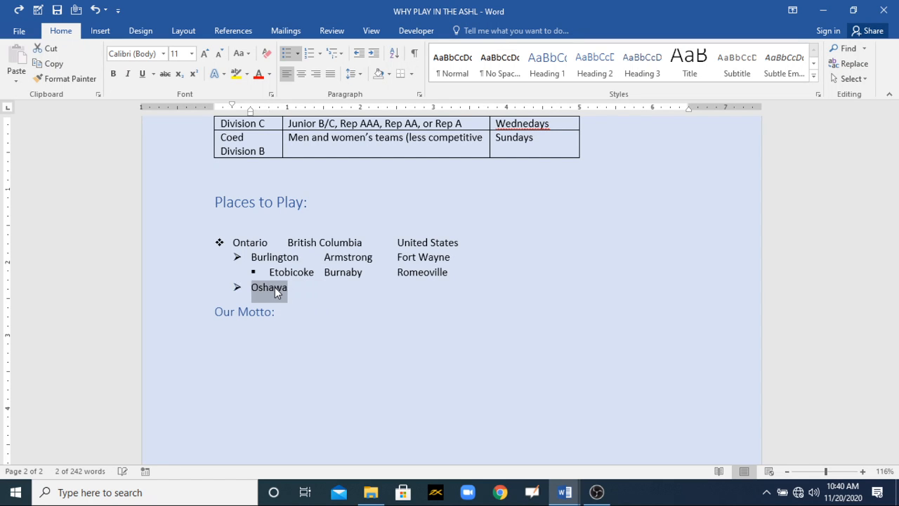
key("ctrl+z")
key("ctrl+z")
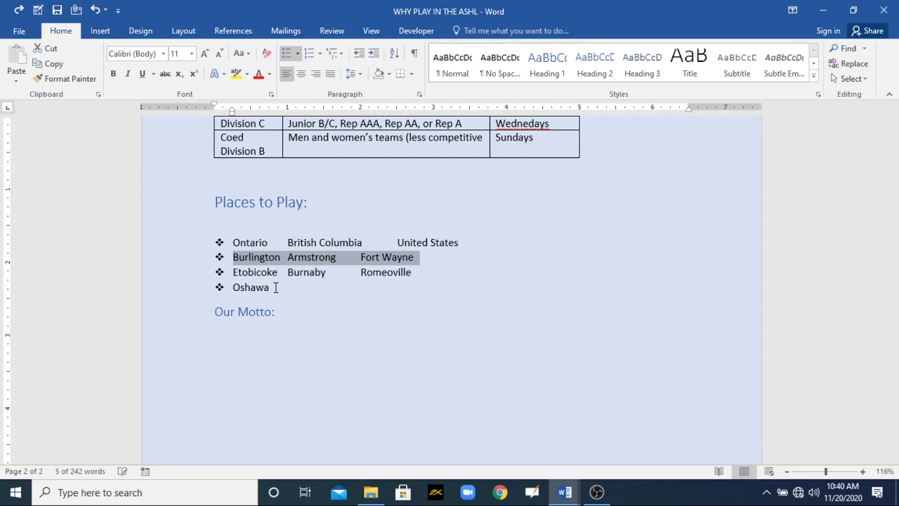
left_click_drag(327, 301, 250, 233)
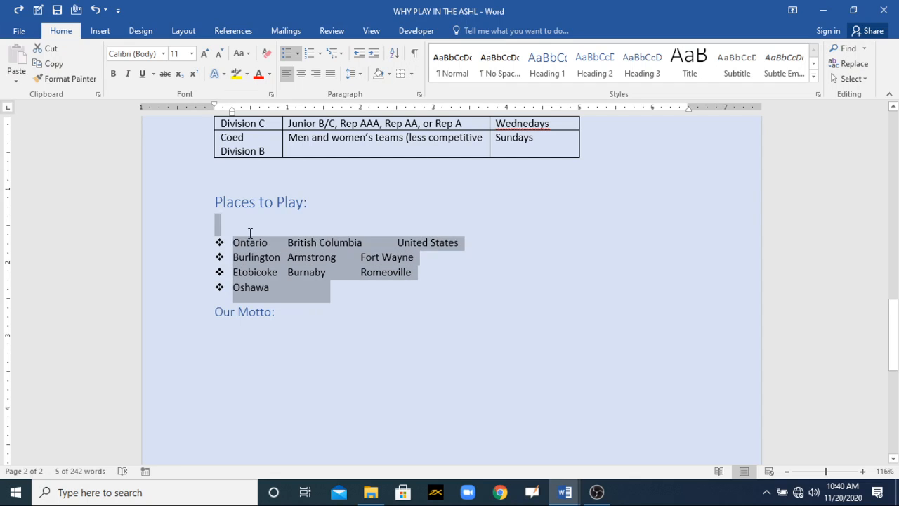
left_click(342, 55)
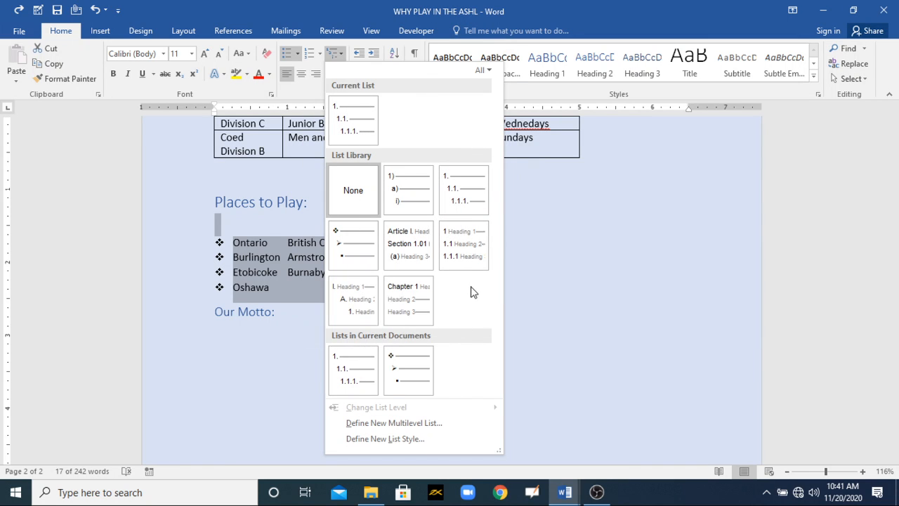
left_click(375, 308)
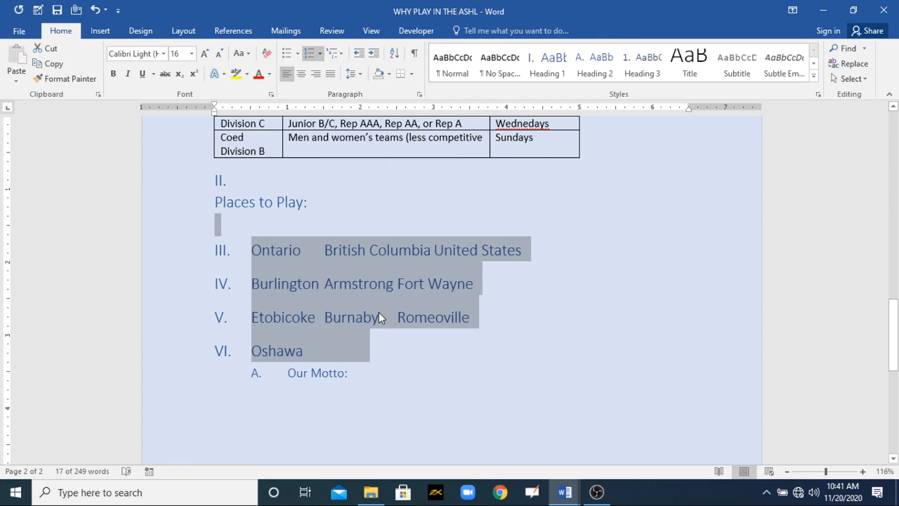
key("ctrl+z")
left_click(333, 302)
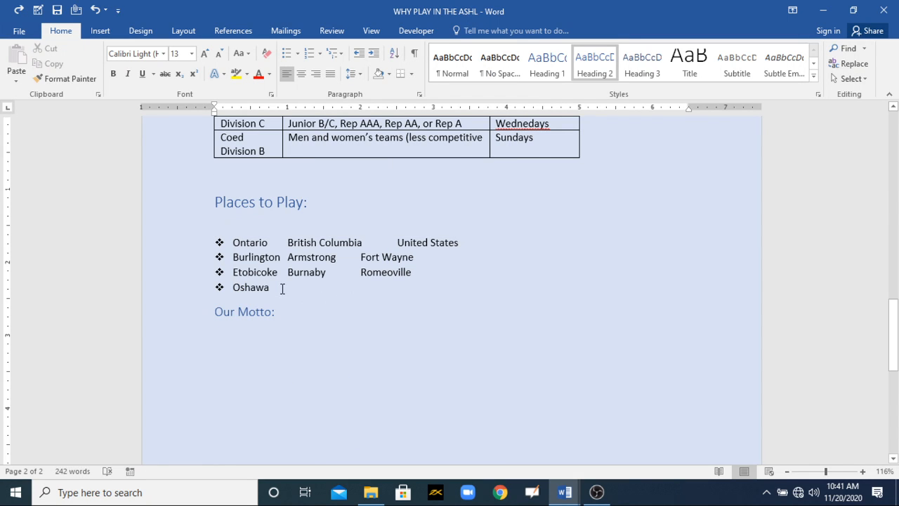
- Apply the I. Heading 1, A. Heading 2, 1. Heading 3 multilevel list format to the four Places to Play lines
left_click_drag(281, 289, 234, 243)
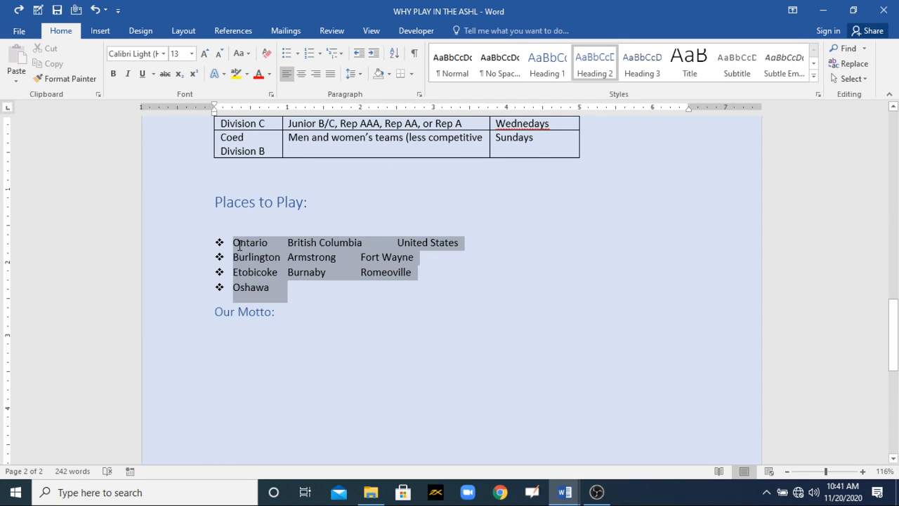
left_click(342, 55)
left_click(372, 304)
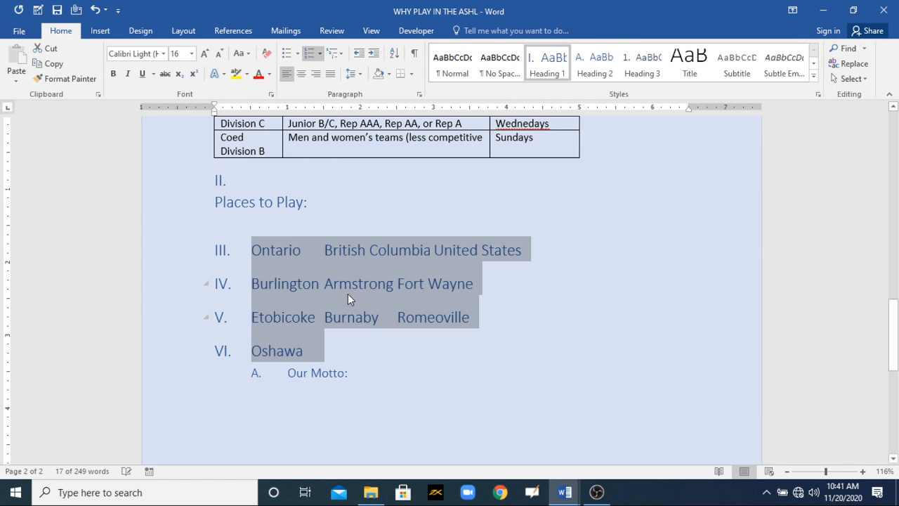
left_click(377, 293)
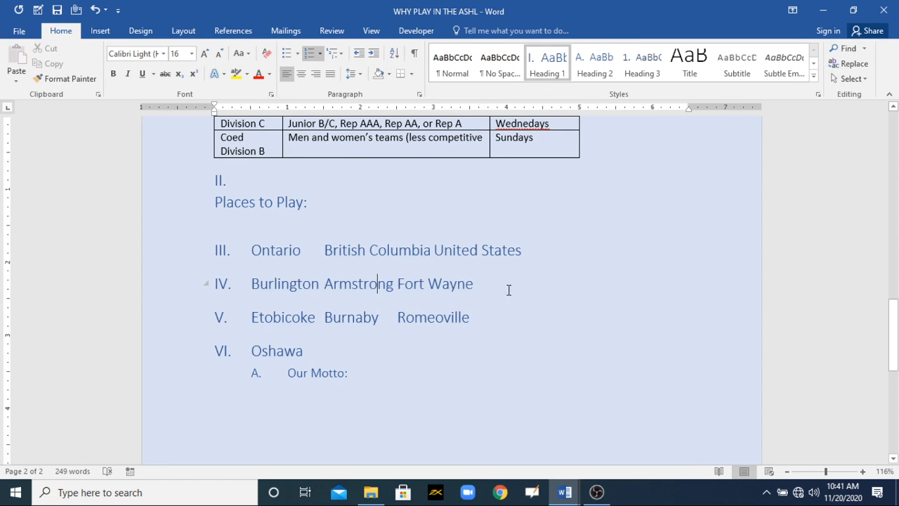
- Demote the Burlington line to the second heading level and the Etobicoke line to the third heading level
left_click_drag(508, 290, 291, 287)
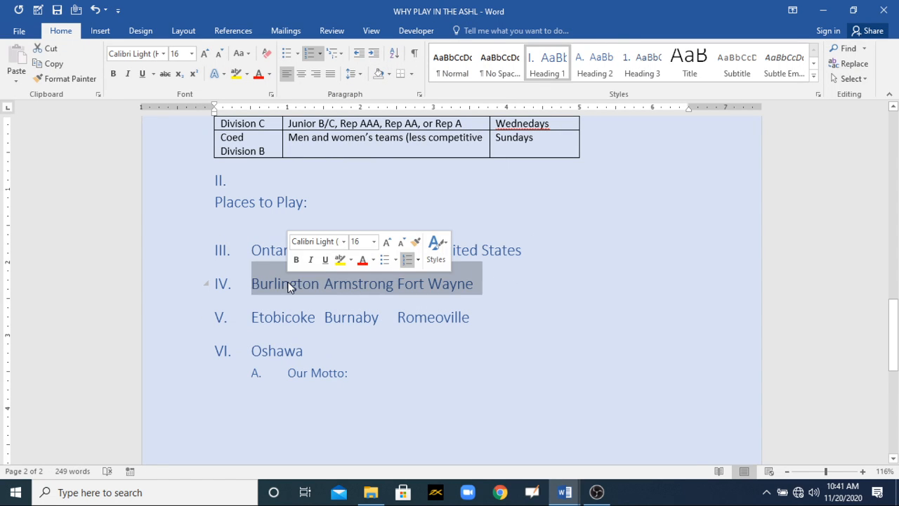
left_click(373, 54)
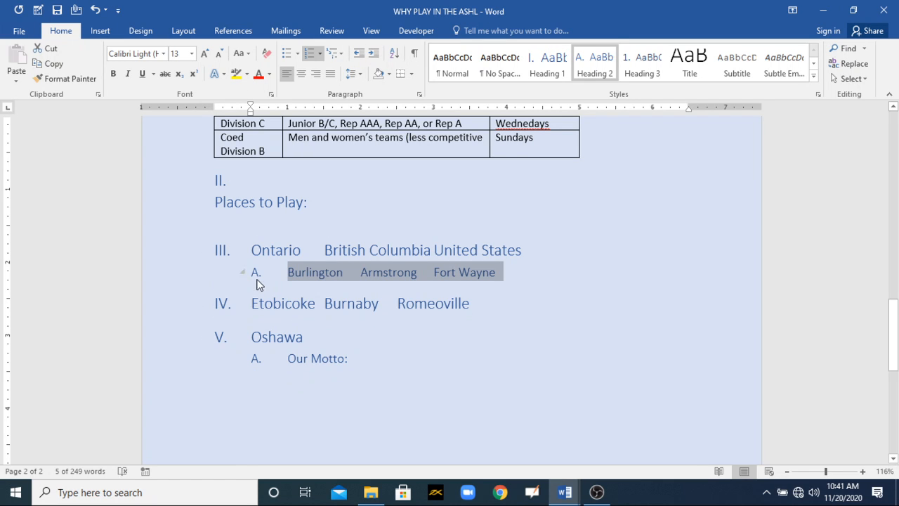
left_click_drag(475, 303, 253, 295)
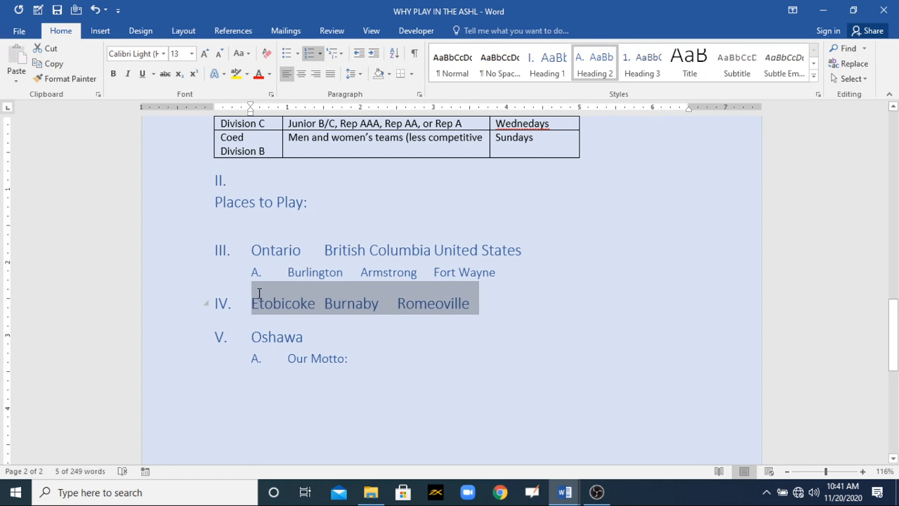
left_click(373, 55)
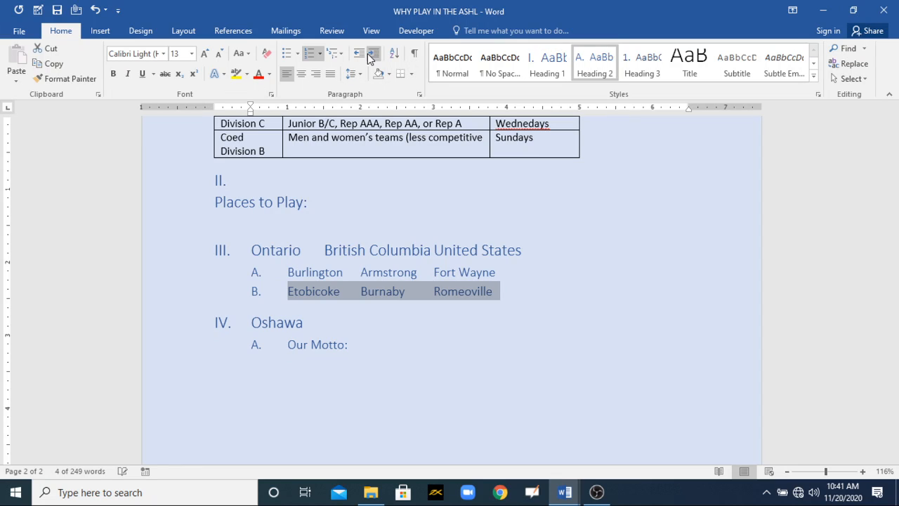
left_click(369, 55)
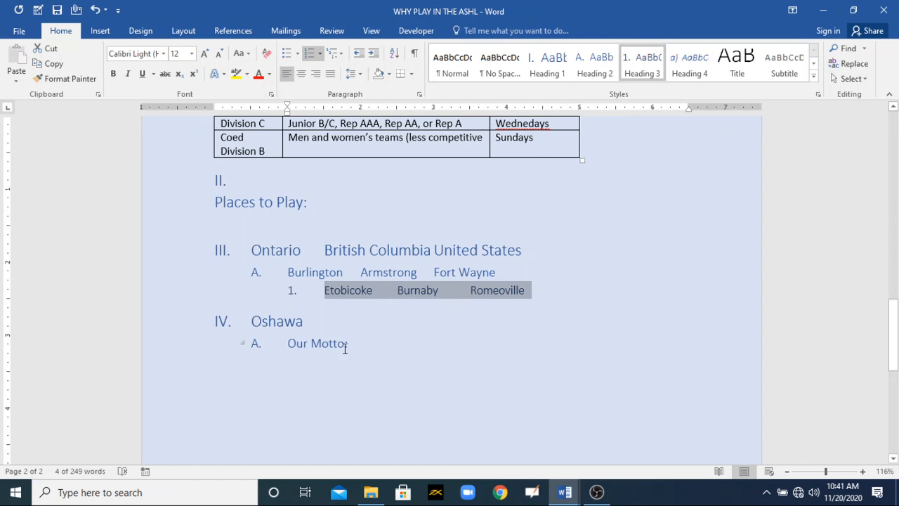
- Demote the Oshawa line to the fourth heading level of the multilevel list
double_click(285, 320)
left_click(377, 56)
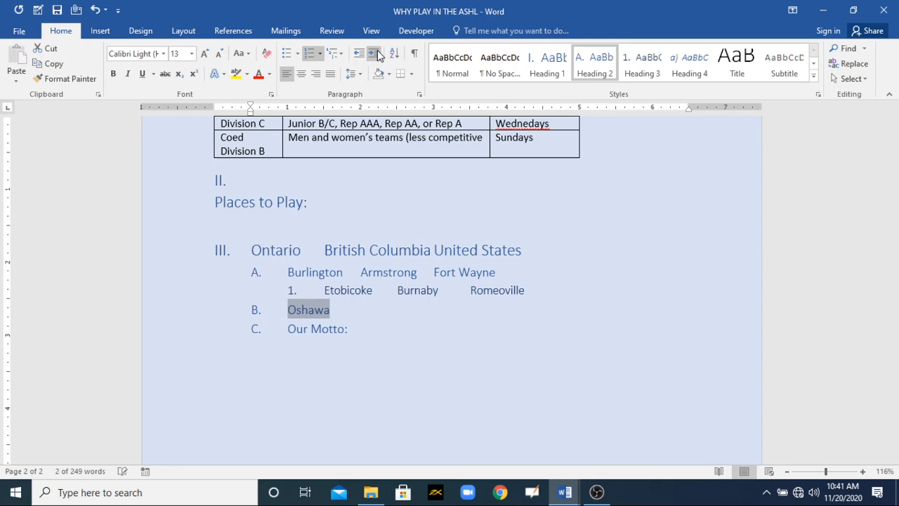
left_click(377, 56)
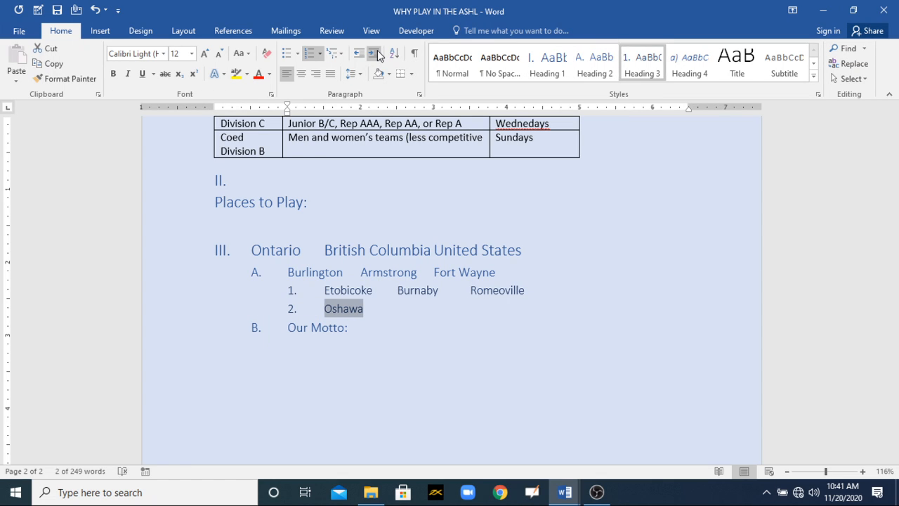
left_click(377, 55)
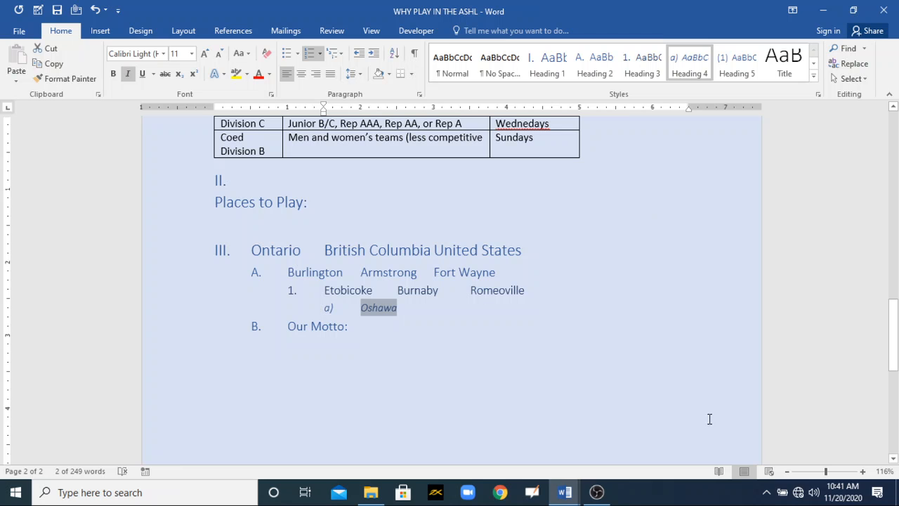
- In the MOS 77-725 Training document, colour the custom bullet character or number format and increase or decrease list levels bullets red
mouse_move(564, 492)
left_click(521, 451)
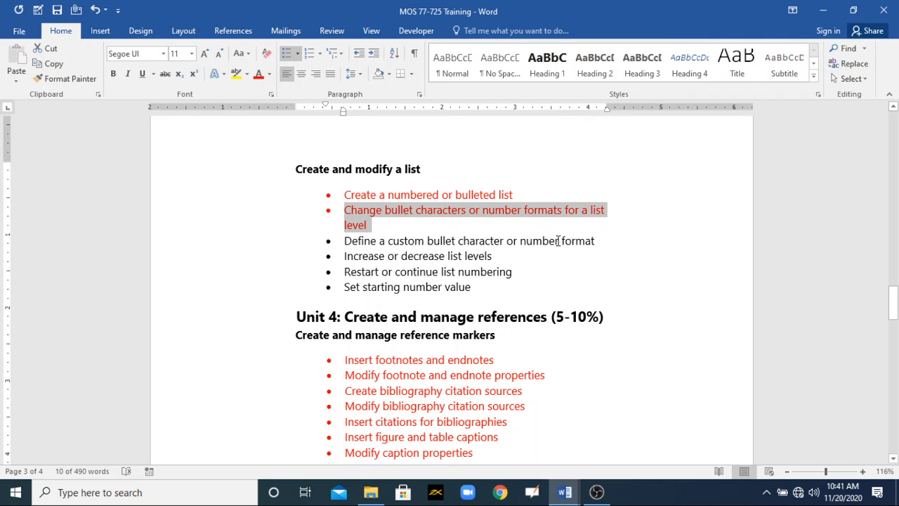
left_click_drag(562, 248, 391, 241)
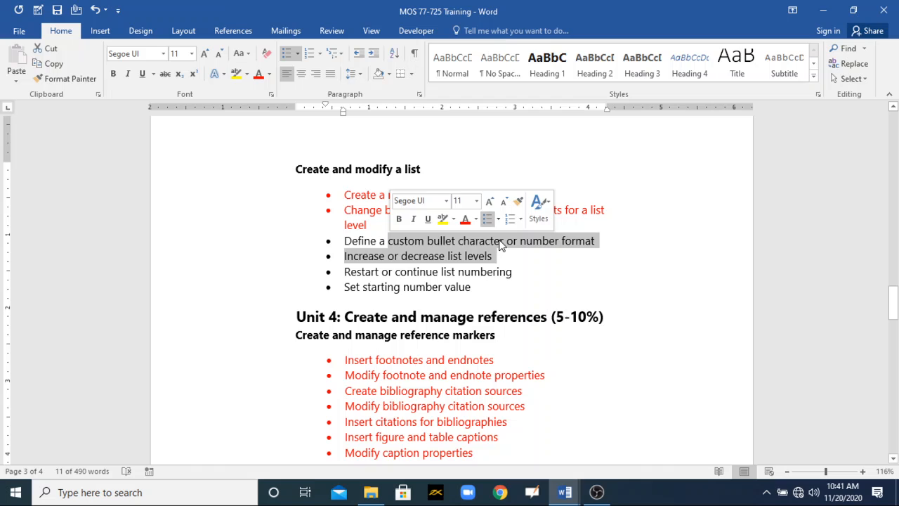
left_click(549, 243)
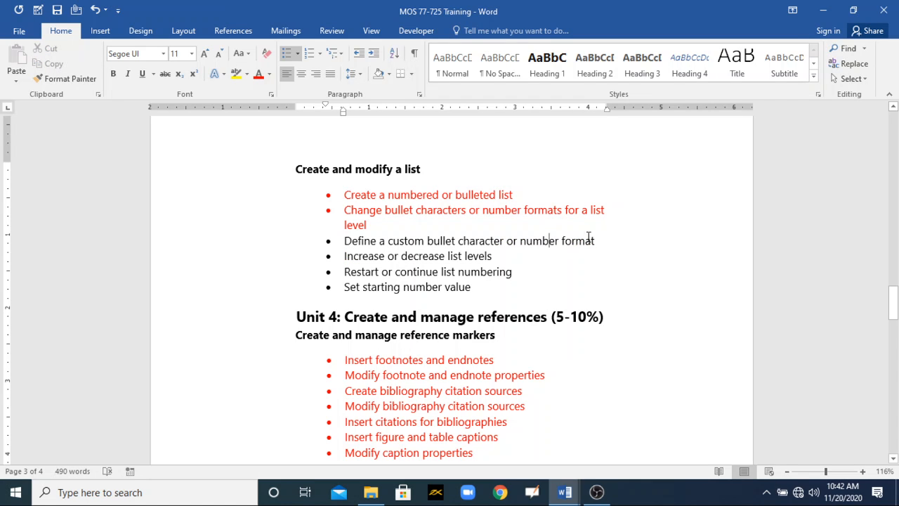
left_click_drag(512, 227, 349, 238)
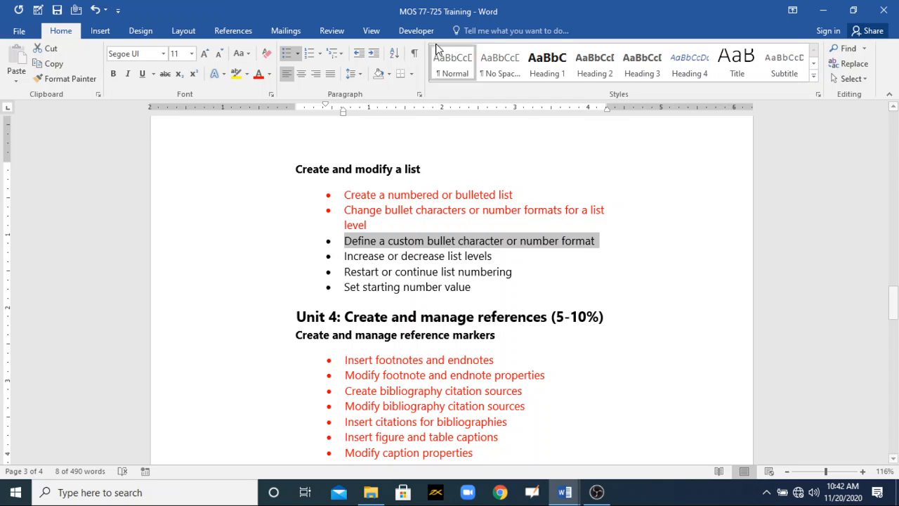
left_click(258, 74)
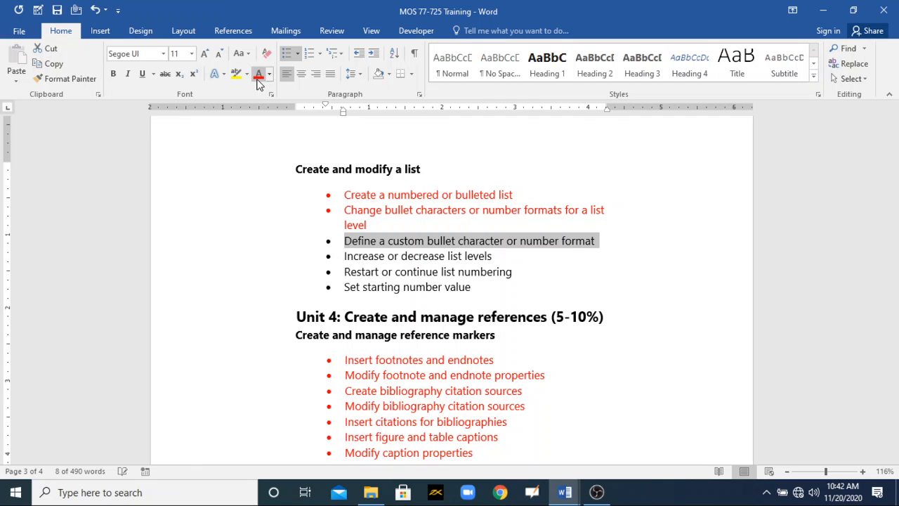
left_click_drag(493, 257, 353, 257)
left_click(258, 74)
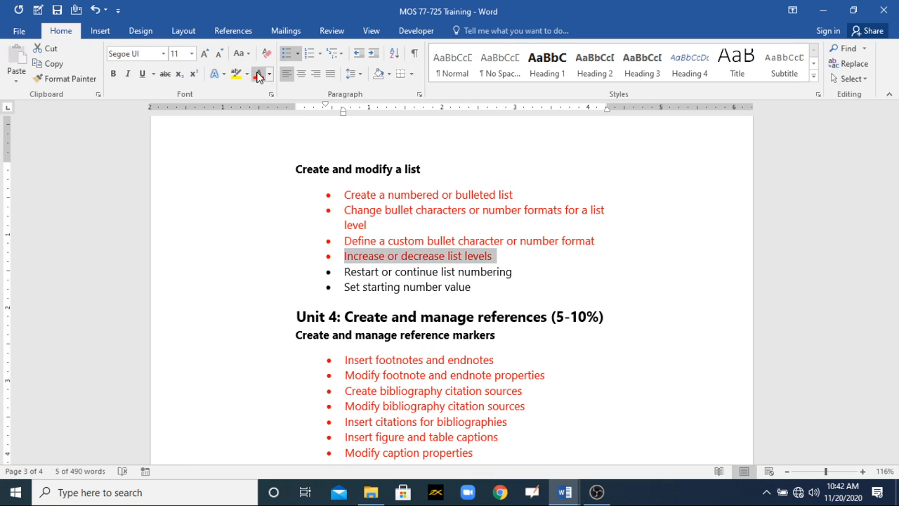
- Switch to the WHY PLAY IN THE ASHL document and undo the multilevel and bullet formatting back to the plain 1–4 numbered list
left_click(561, 496)
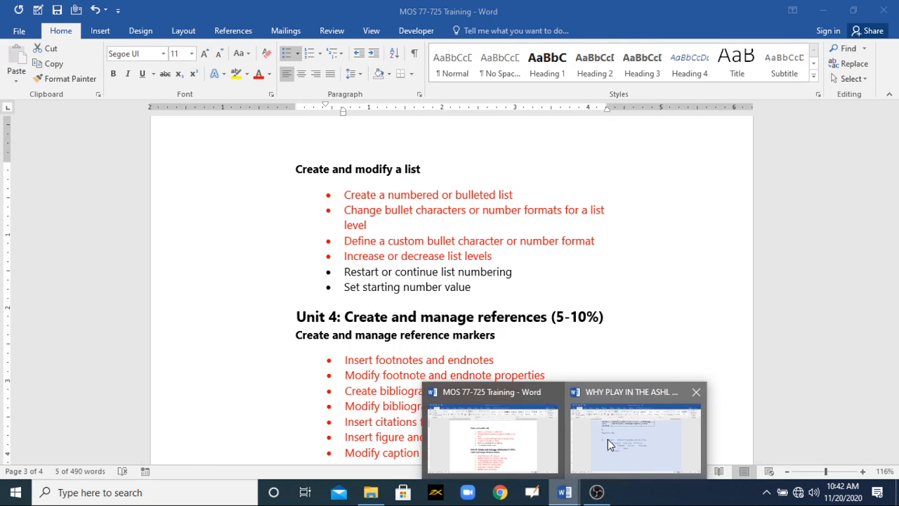
left_click(607, 438)
key("shift+Tab")
key("ctrl+z")
key("ctrl+z")
key("ctrl+z")
key("ctrl+z")
key("ctrl+z")
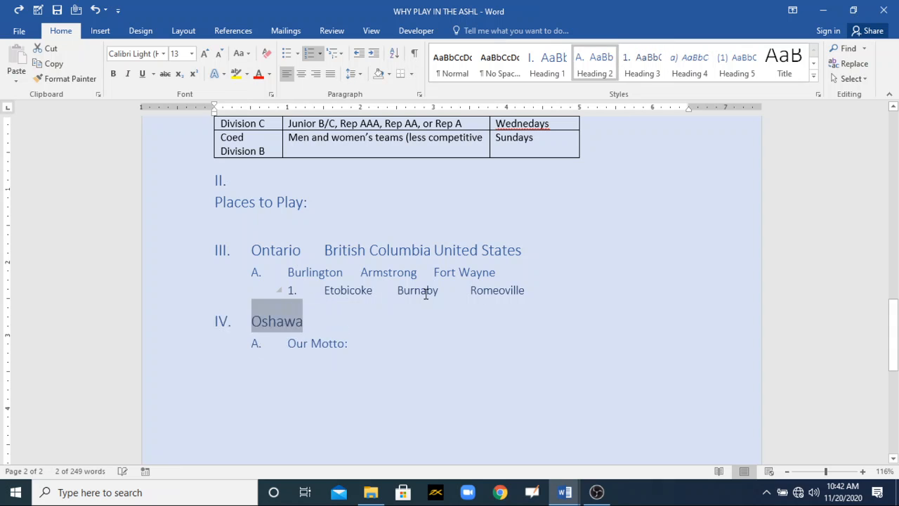
key("ctrl+z")
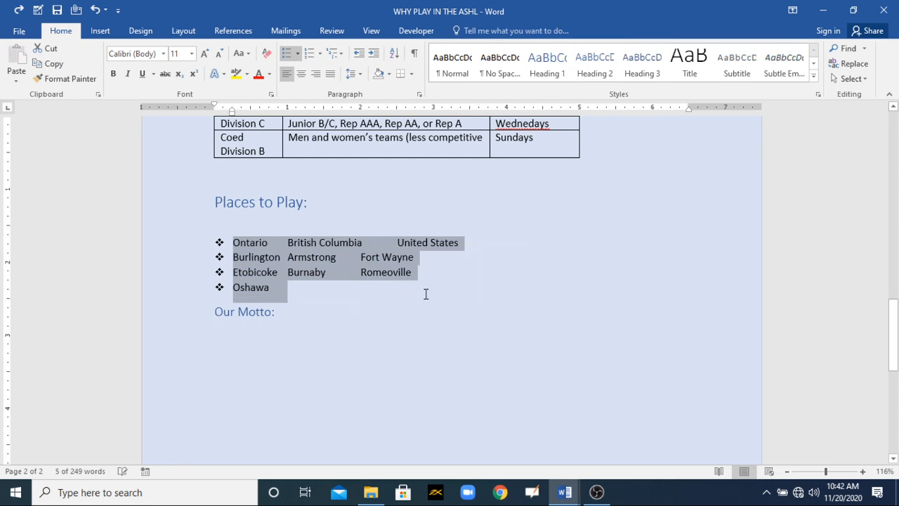
left_click(435, 279)
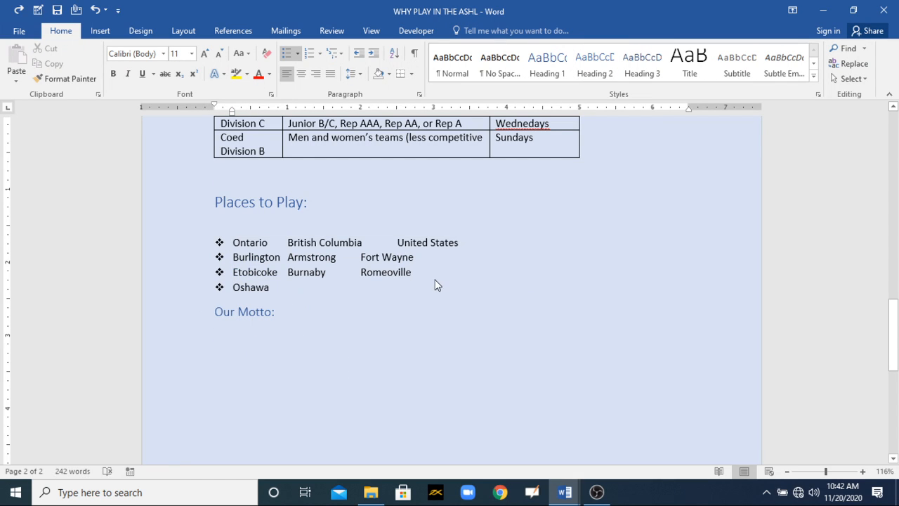
key("ctrl+z")
- Demote the Burlington line of the numbered list to the second level, 1.1
left_click(417, 260)
left_click_drag(391, 257, 232, 257)
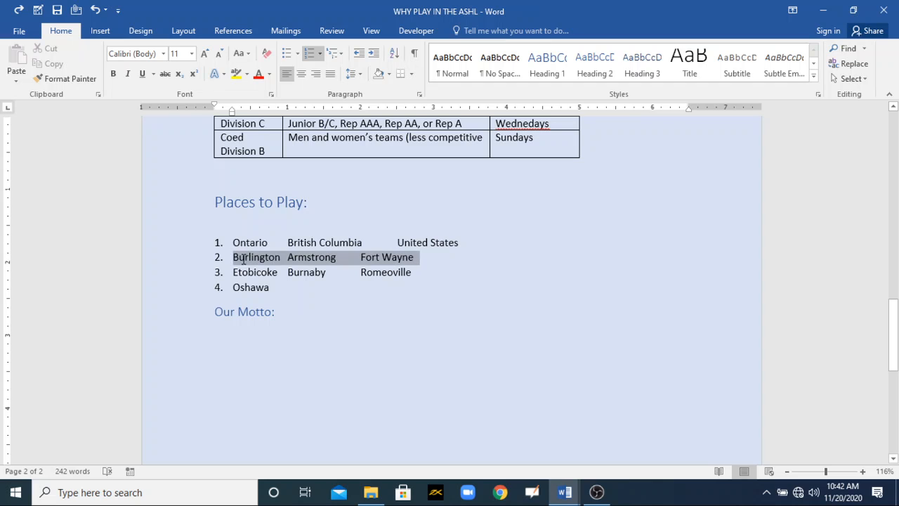
left_click(376, 55)
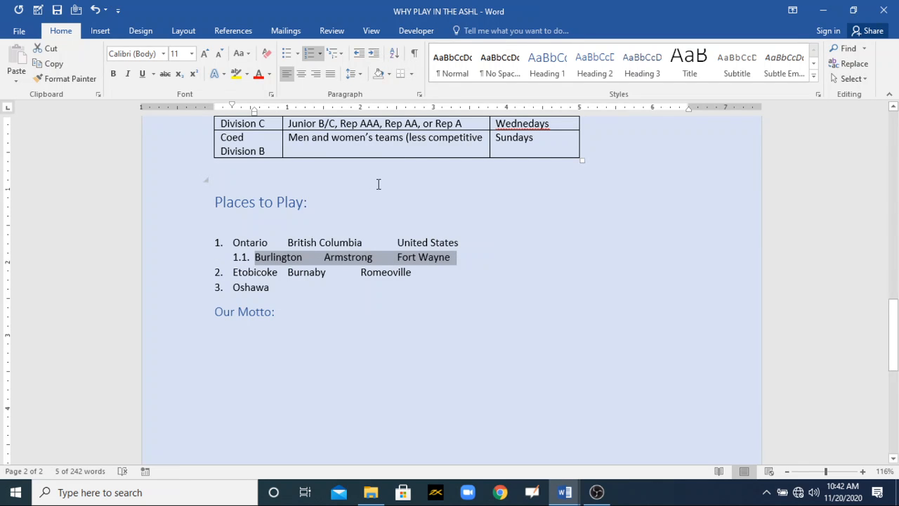
- Demote the Etobicoke line to the third level, 1.1.1, and promote it back to the second level, 1.2
left_click_drag(411, 272, 233, 273)
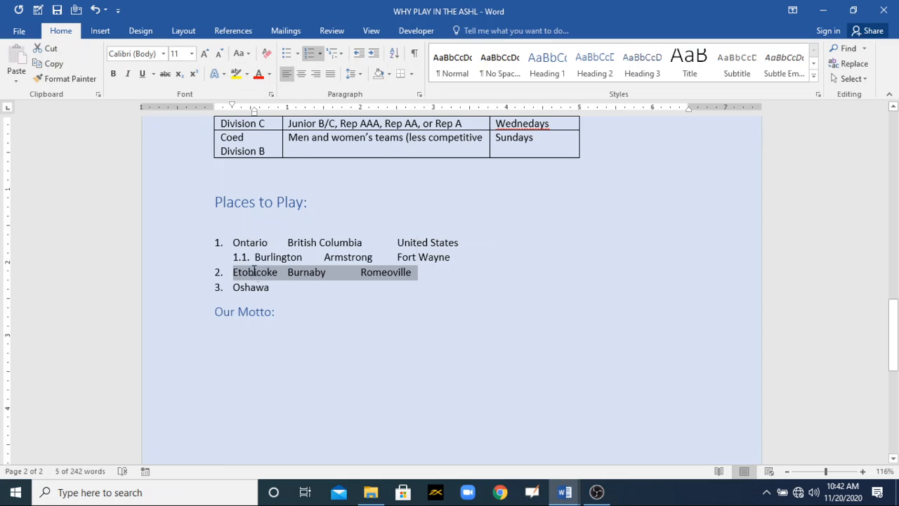
left_click(370, 54)
left_click(370, 55)
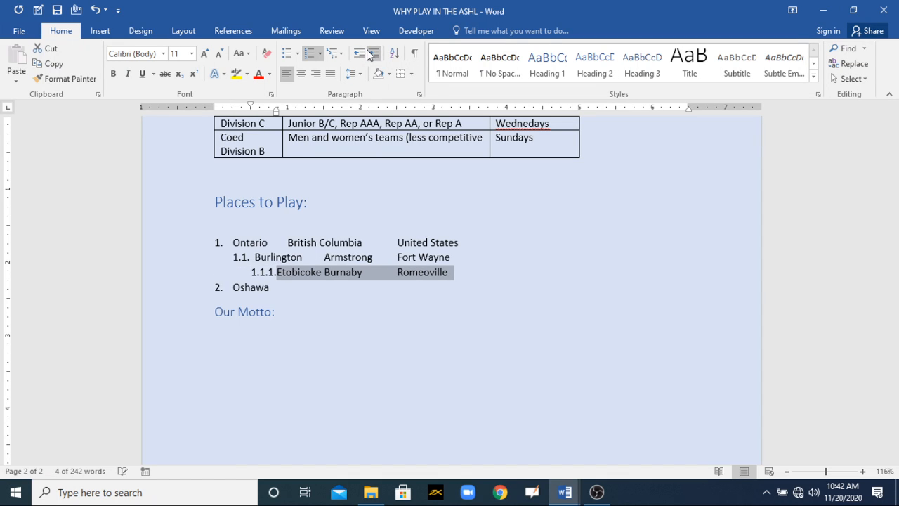
left_click(361, 57)
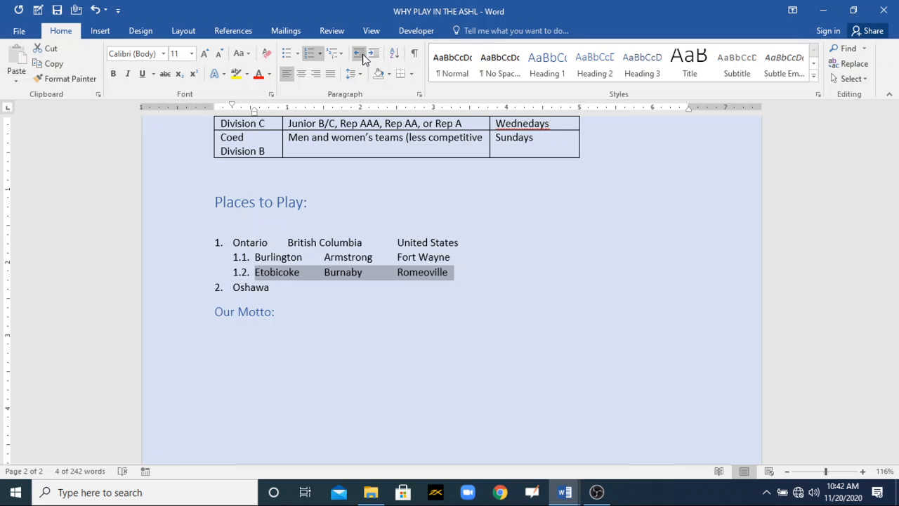
- In the MOS 77-725 Training document, colour the restart or continue list numbering and set starting number value bullets red
left_click(564, 492)
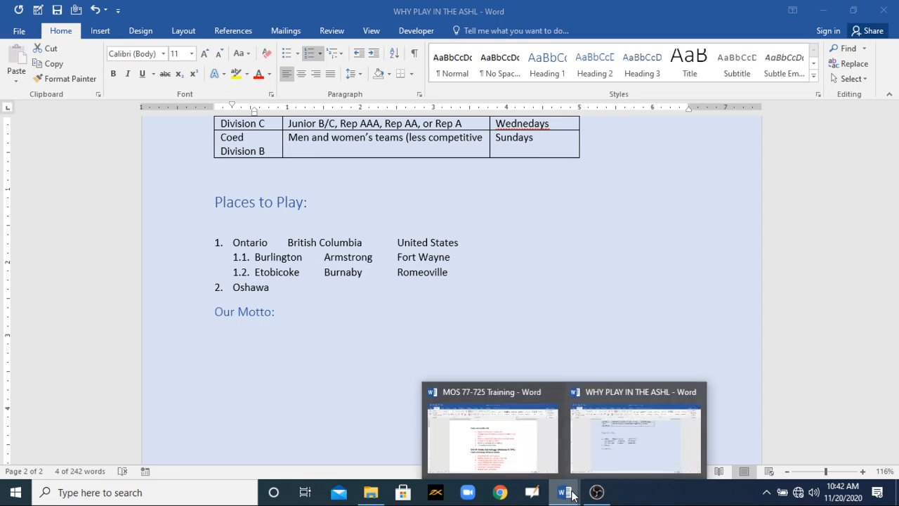
left_click(514, 434)
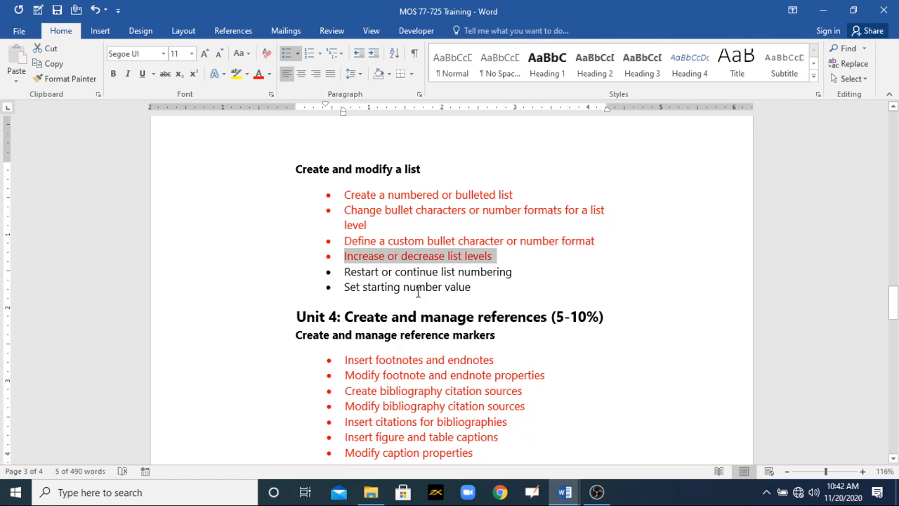
left_click_drag(481, 290, 376, 281)
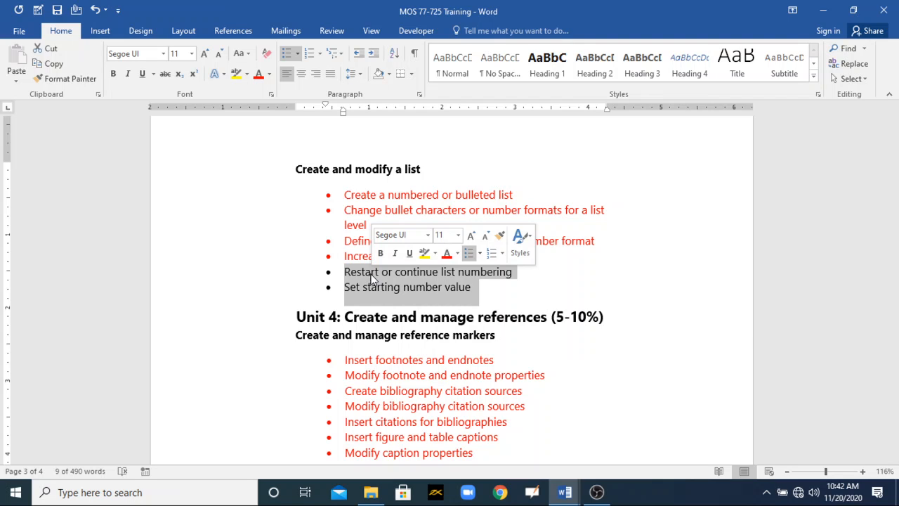
left_click(474, 287)
left_click_drag(517, 272, 363, 281)
left_click_drag(472, 286, 372, 274)
left_click(259, 74)
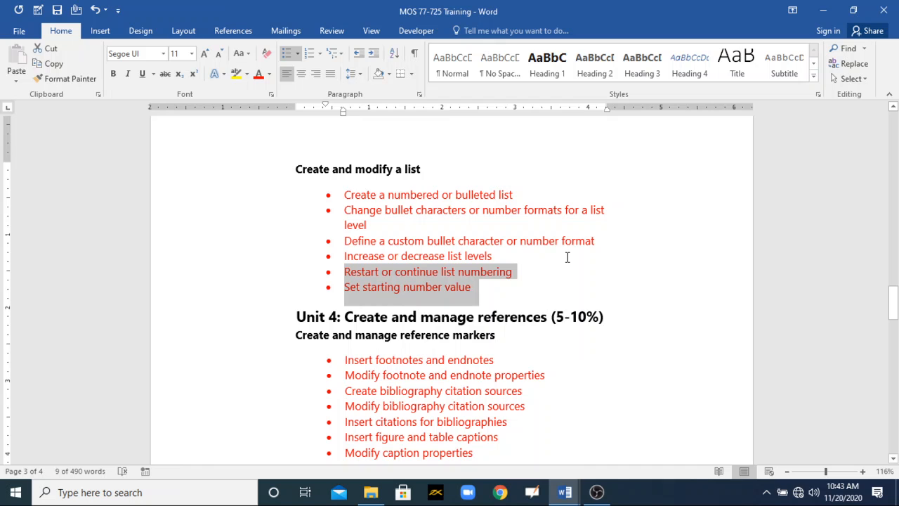
- Return to the WHY PLAY IN THE ASHL document and undo the level changes of the Etobicoke and Burlington lines
left_click(828, 14)
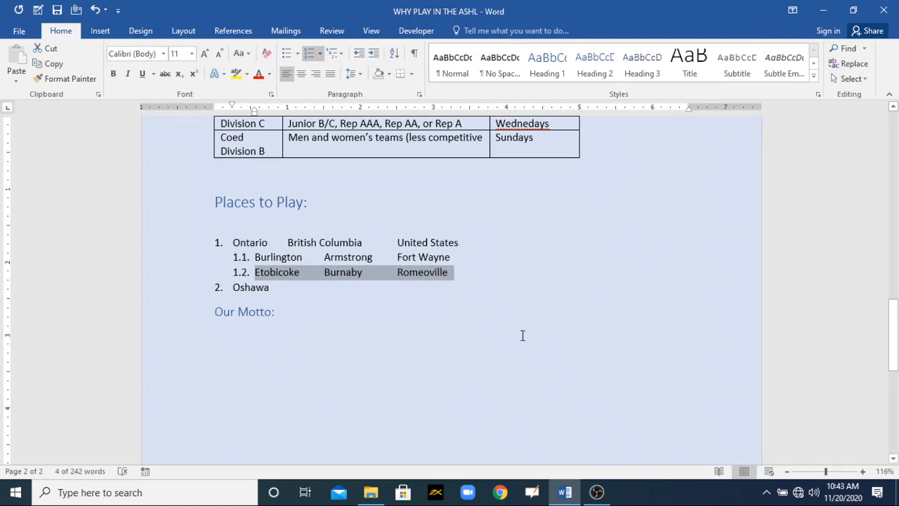
left_click(476, 315)
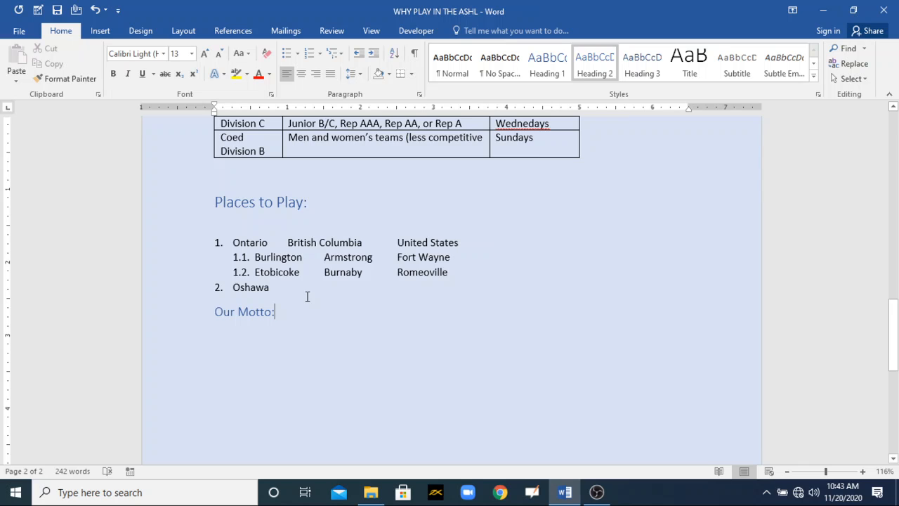
key("ctrl+z")
key("ctrl+z")
key("ctrl+z")
key("ctrl+z")
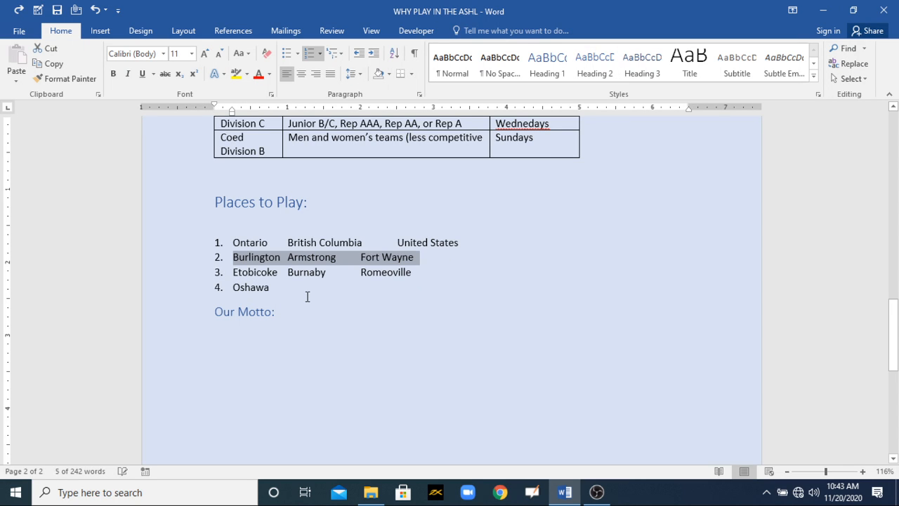
- Start the four-line Places to Play list as a new list with its numbering value set to 5
left_click_drag(272, 288, 231, 246)
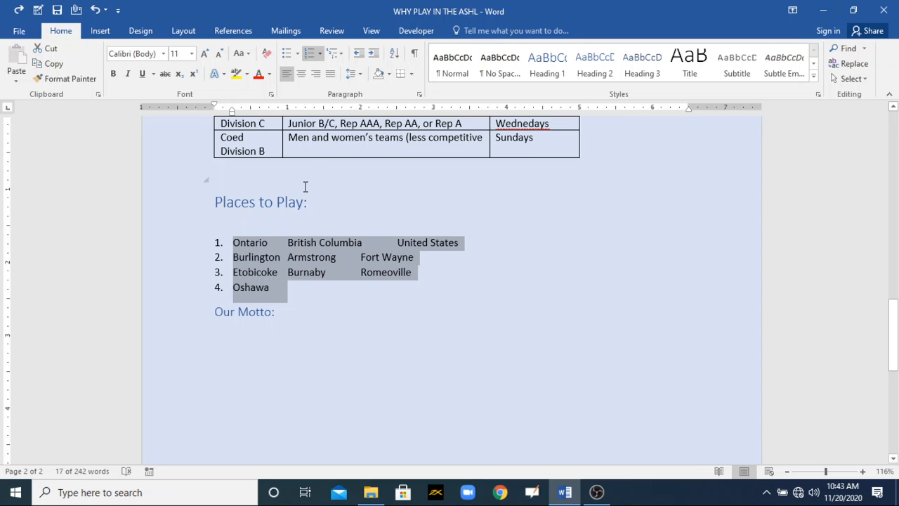
left_click(320, 54)
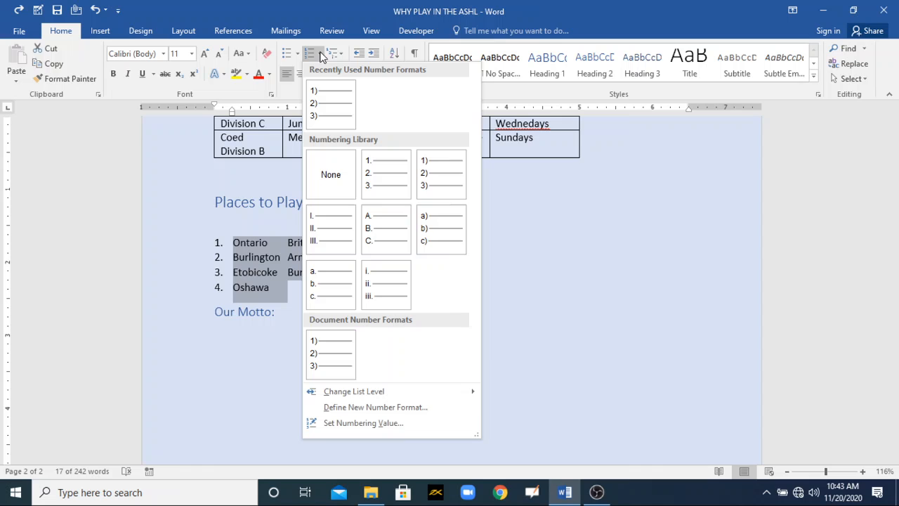
left_click(339, 422)
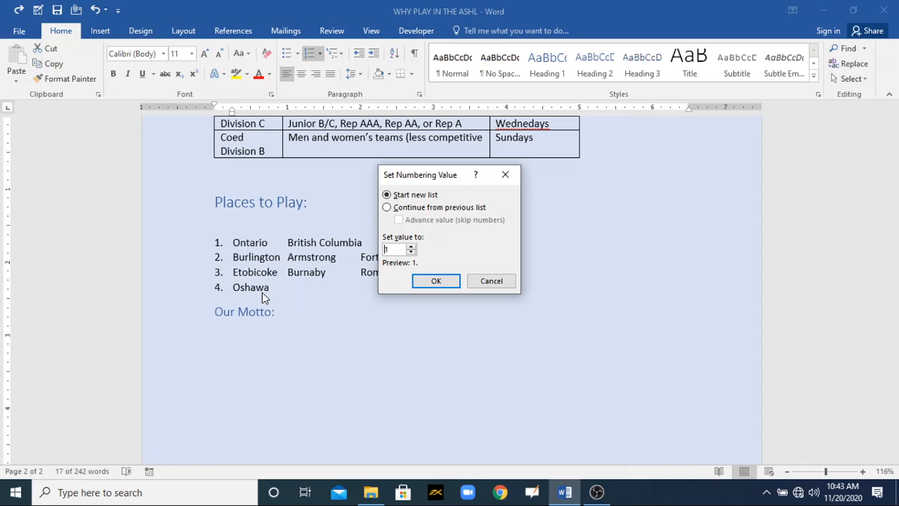
left_click(387, 208)
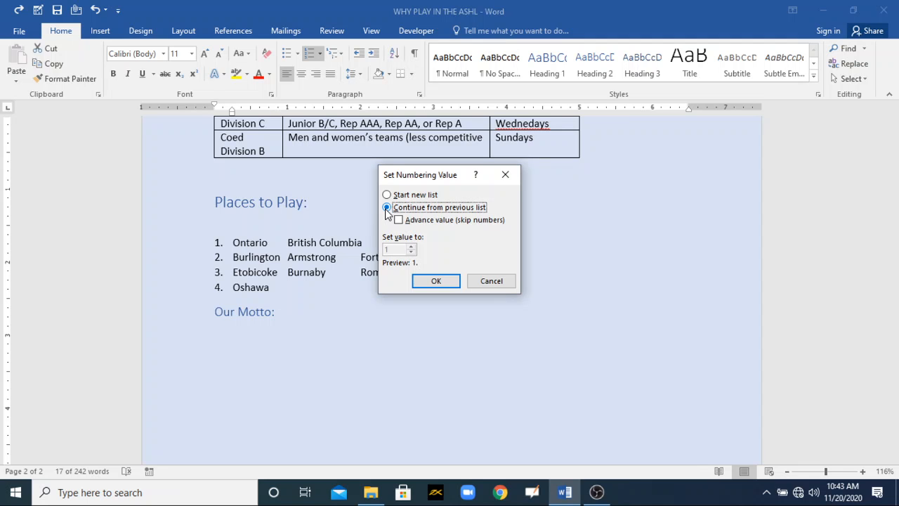
left_click(387, 195)
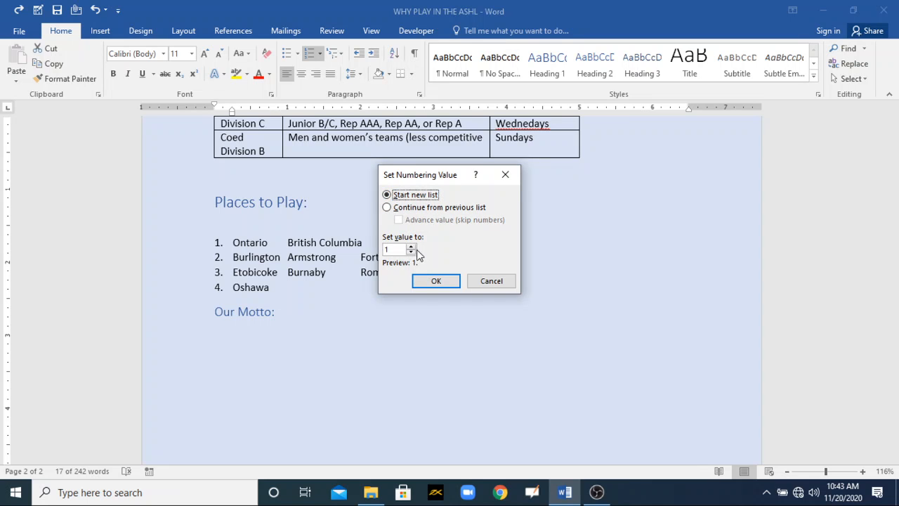
left_click(412, 248)
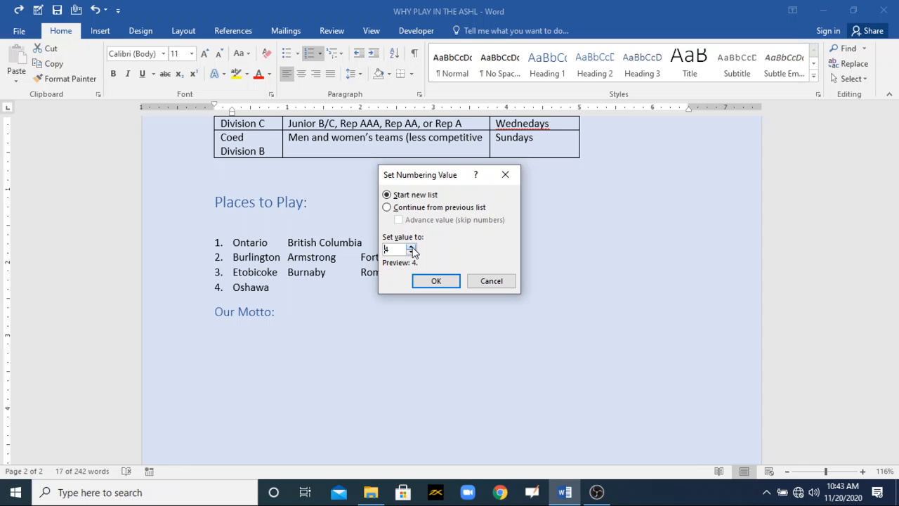
left_click(435, 279)
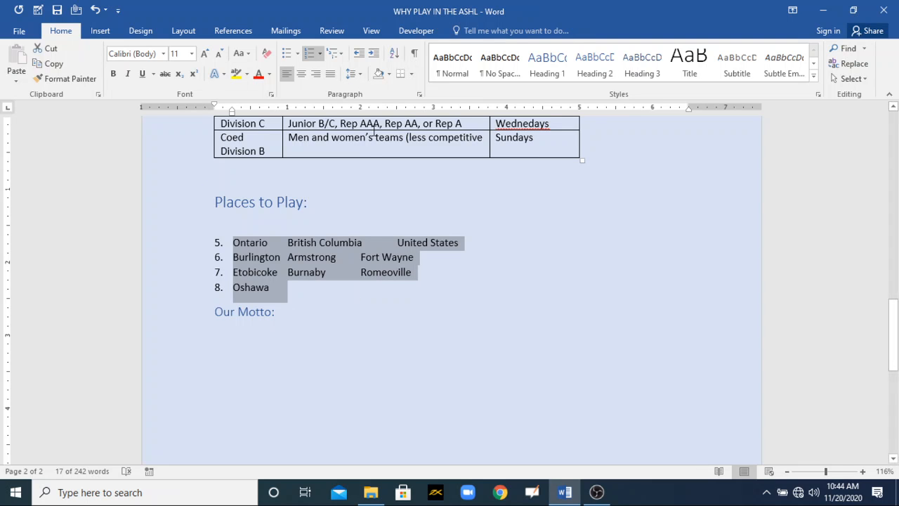
left_click(320, 53)
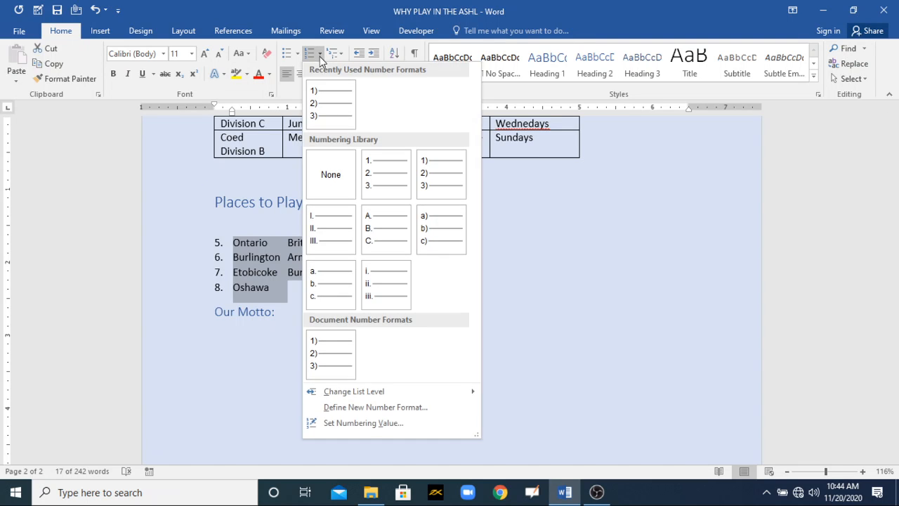
left_click(363, 422)
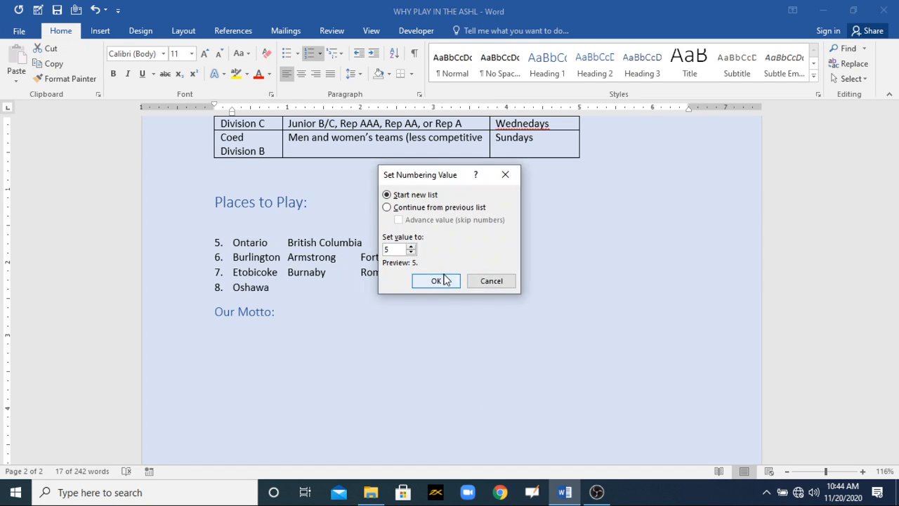
left_click(491, 280)
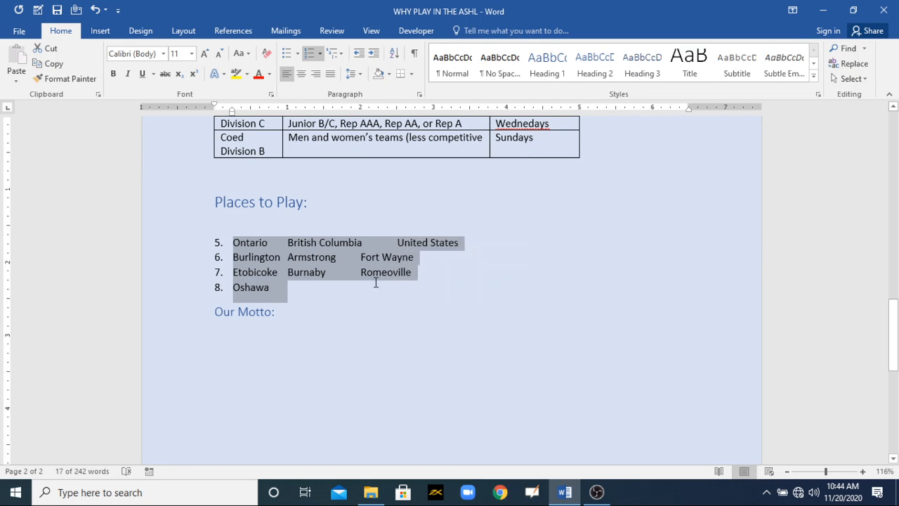
- Add an unnumbered line reading abc below the Oshawa line in the Places to Play list
left_click(322, 288)
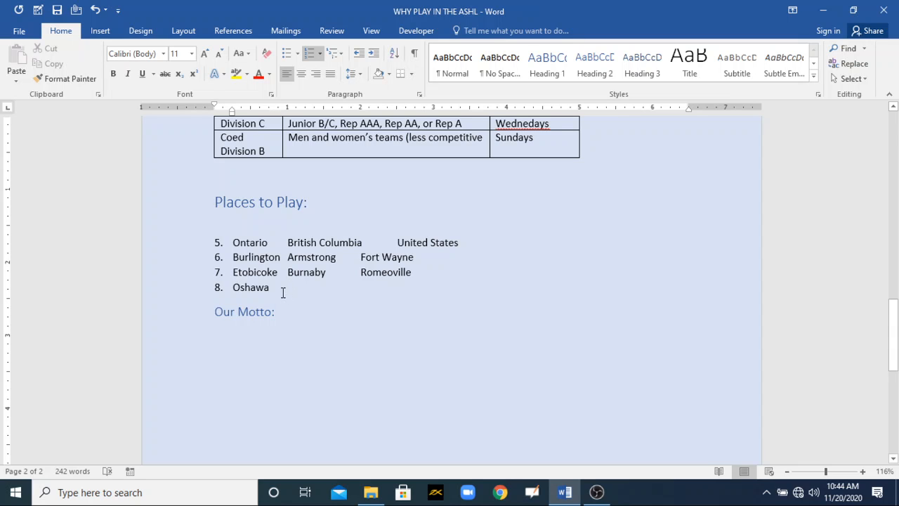
key("Return")
key("BackSpace")
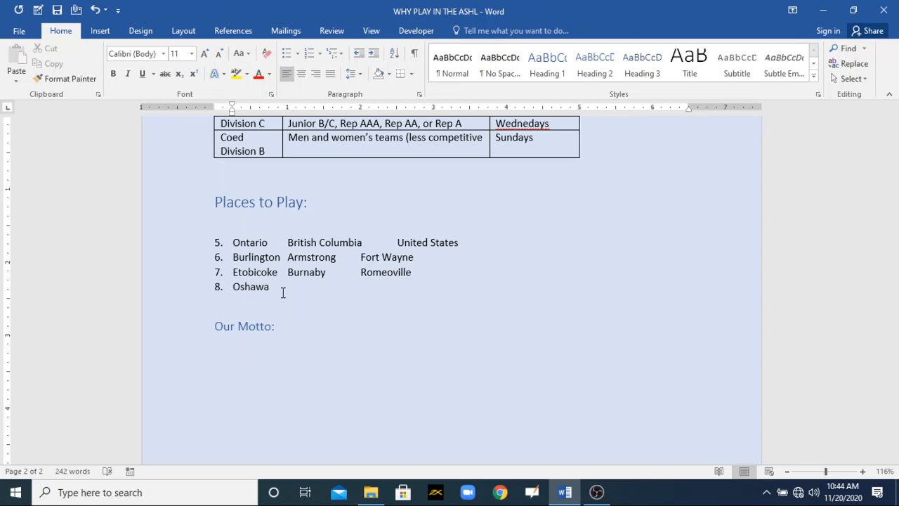
type("abc")
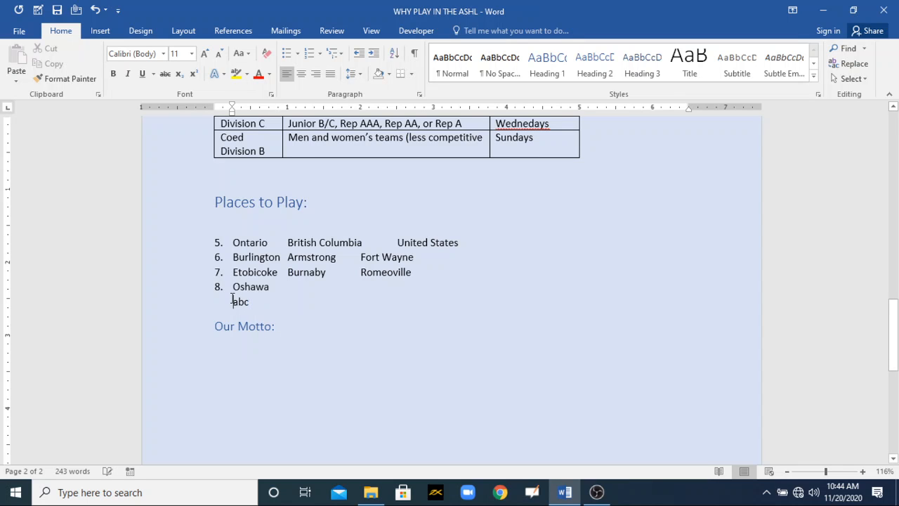
- Define a new number format for the abc line that shows the number 1 without the closing parenthesis
left_click(320, 54)
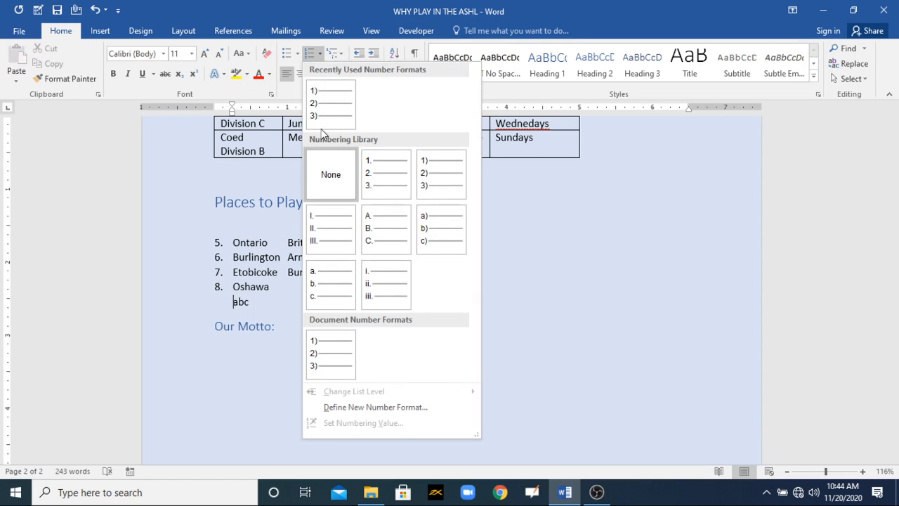
left_click(359, 407)
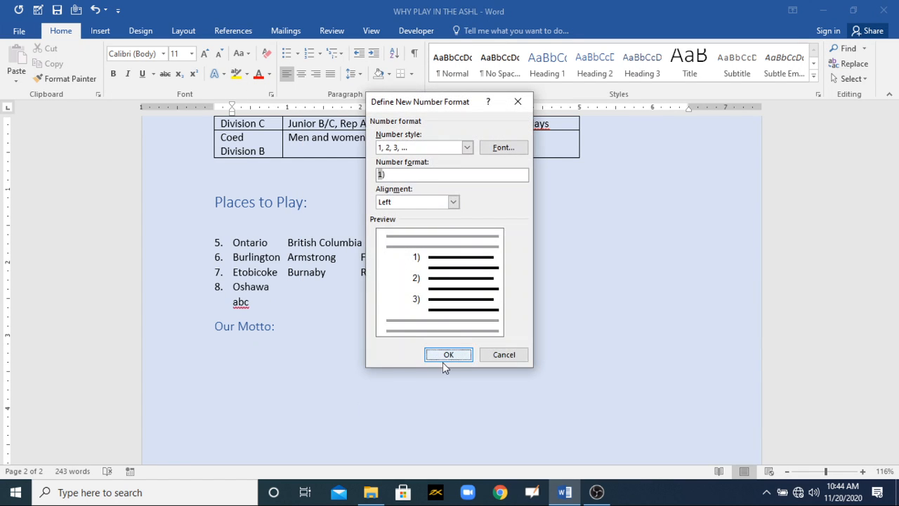
left_click(398, 179)
key("BackSpace")
left_click(446, 354)
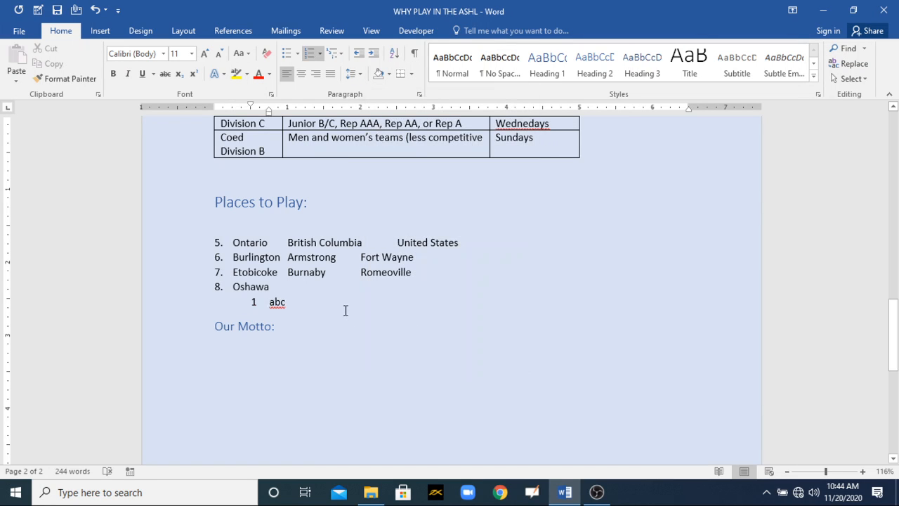
- Remove the abc line's numbering and indent, and number it again through Define New Number Format with the 1, 2, 3, ... style
key("BackSpace")
key("BackSpace")
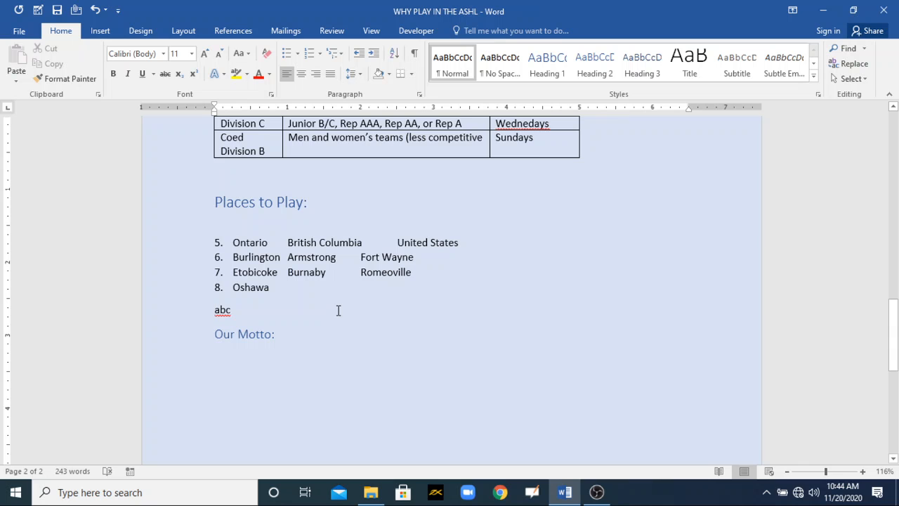
left_click(317, 54)
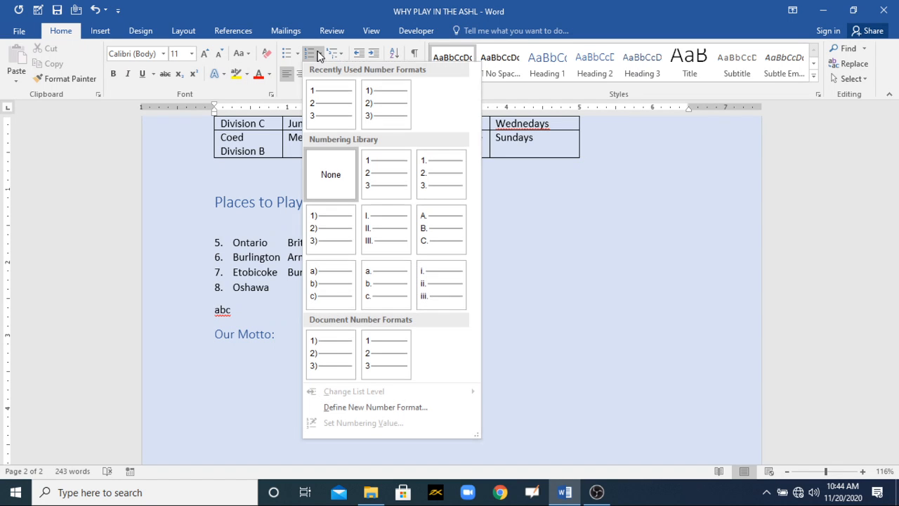
left_click(375, 407)
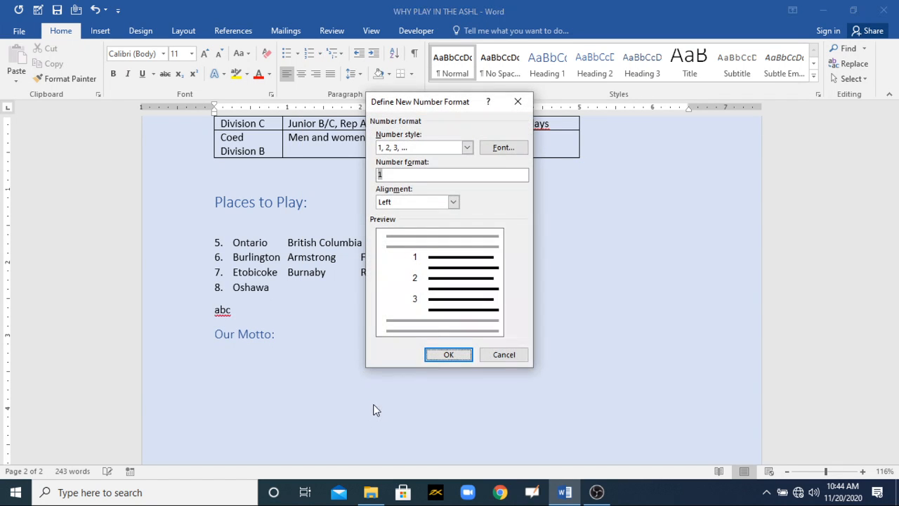
left_click(467, 147)
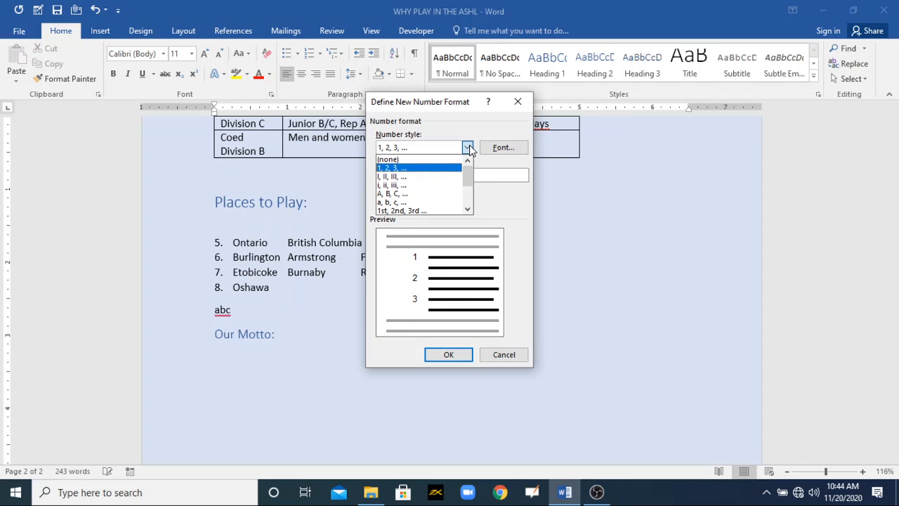
left_click(467, 147)
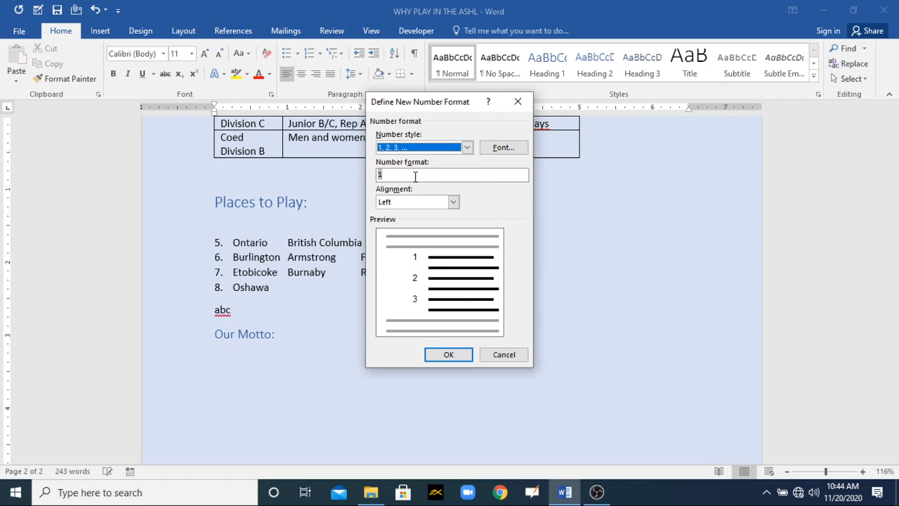
left_click(448, 354)
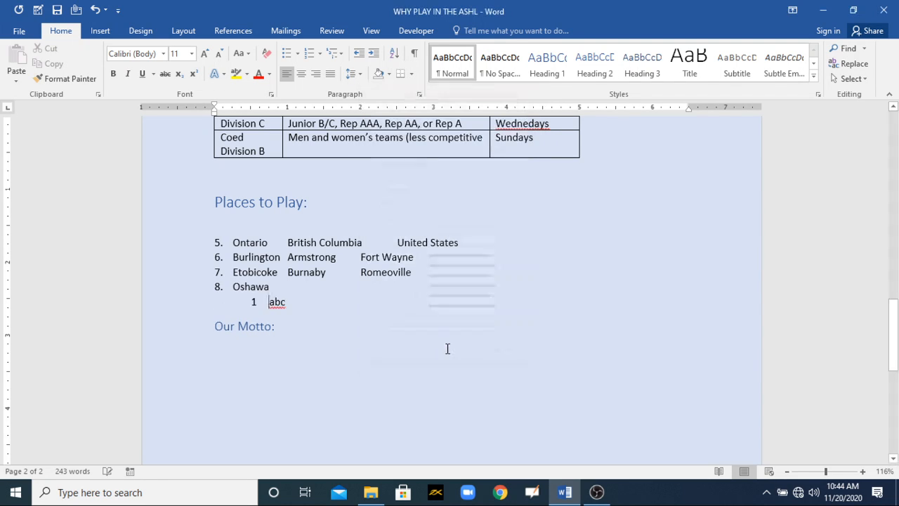
- Delete the abc line and start a new numbered line below Oshawa
left_click_drag(295, 302, 252, 303)
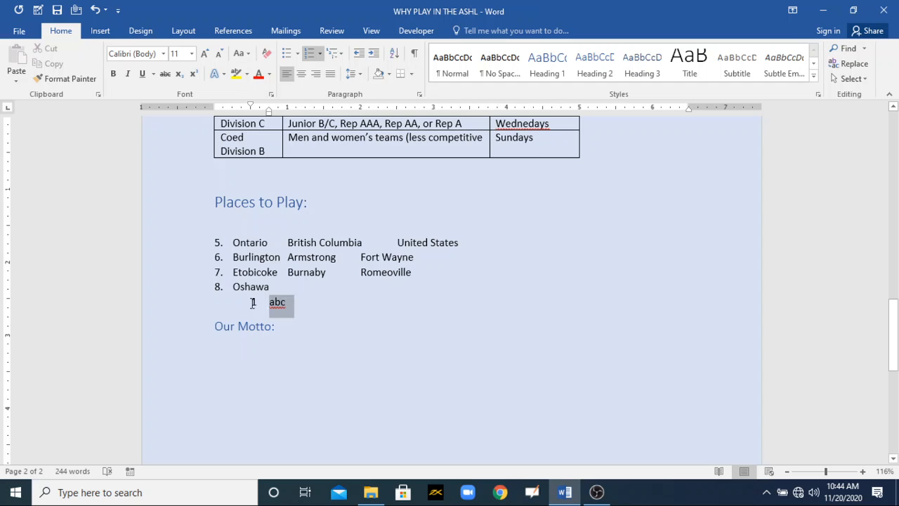
key("Delete")
key("Delete")
left_click(280, 295)
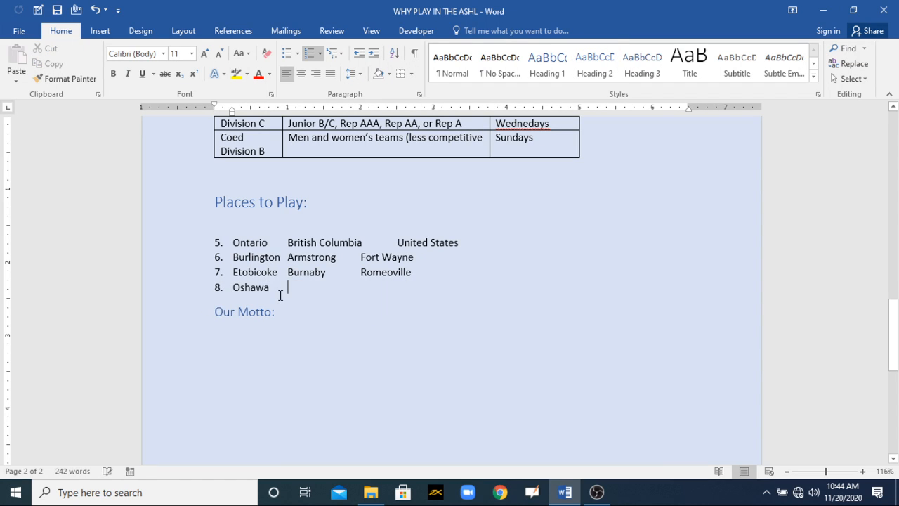
key("Return")
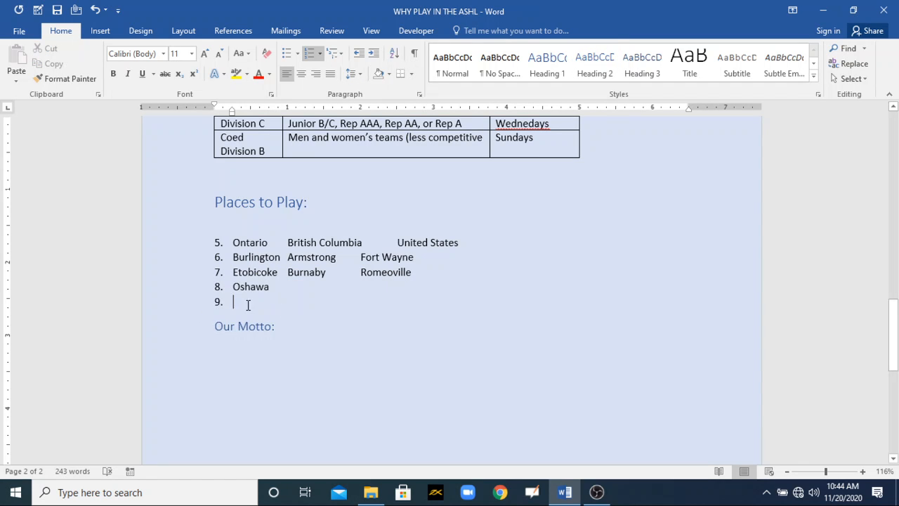
- Undo all the abc line edits and the Places to Play list's starting value of 5
key("ctrl+z")
key("ctrl+z")
key("ctrl+z")
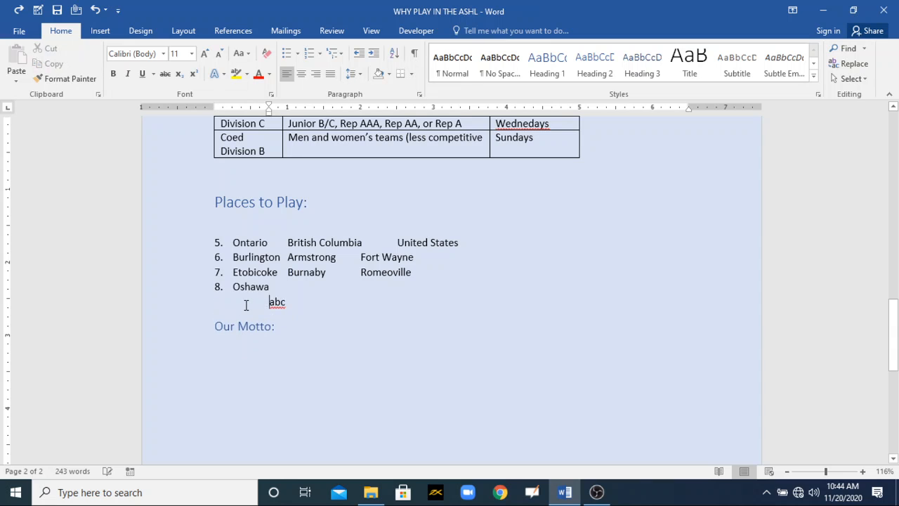
key("ctrl+z")
key("ctrl+z")
key("ctrl+z")
key("ctrl+z")
key("ctrl+z")
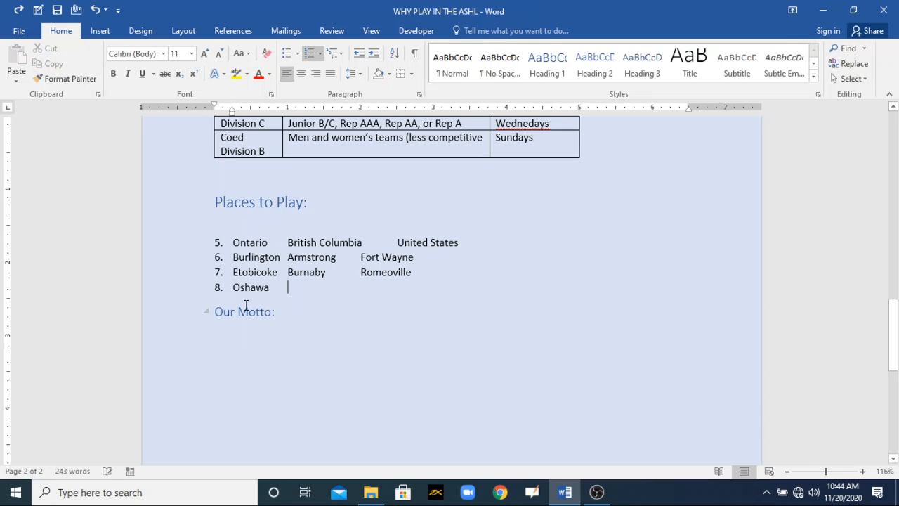
key("ctrl+z")
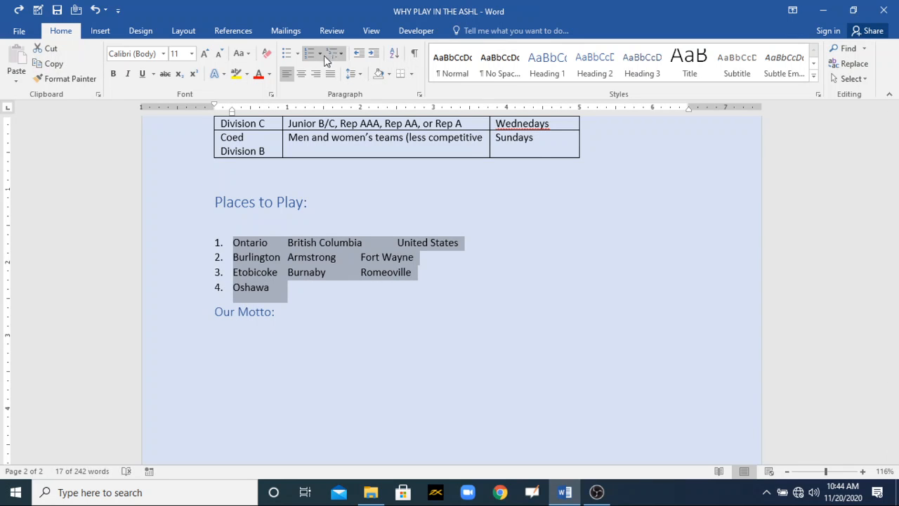
- Apply the A., B., C. number format to the four-line Places to Play list
left_click(319, 54)
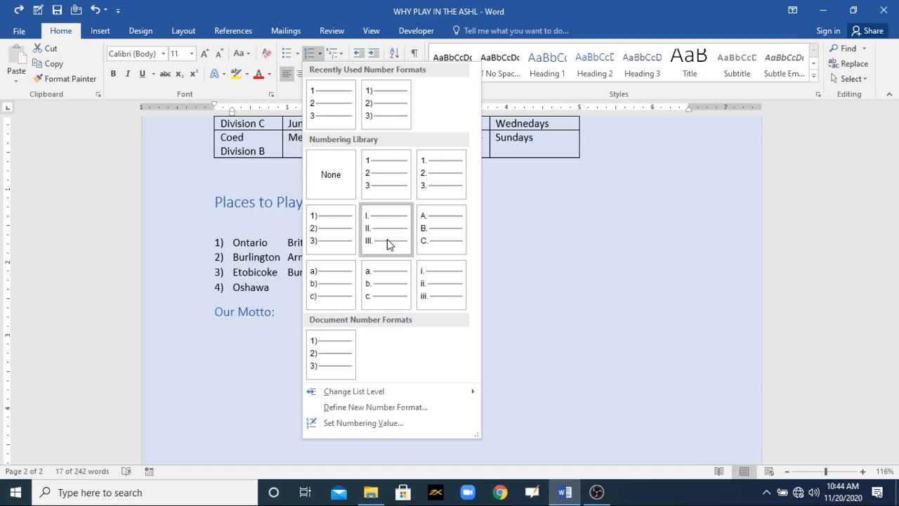
left_click(419, 239)
left_click(286, 293)
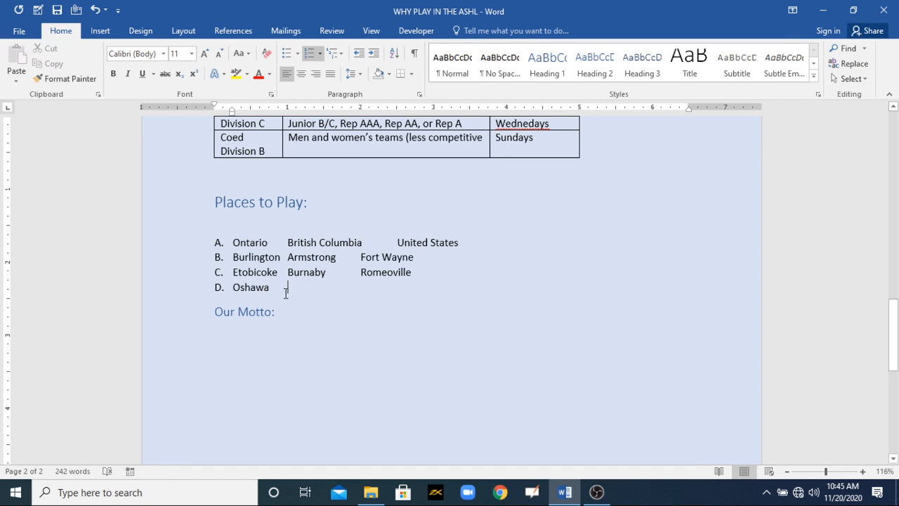
- Start the lettered Places to Play list as a new list with its numbering value set to K
left_click_drag(286, 294, 218, 239)
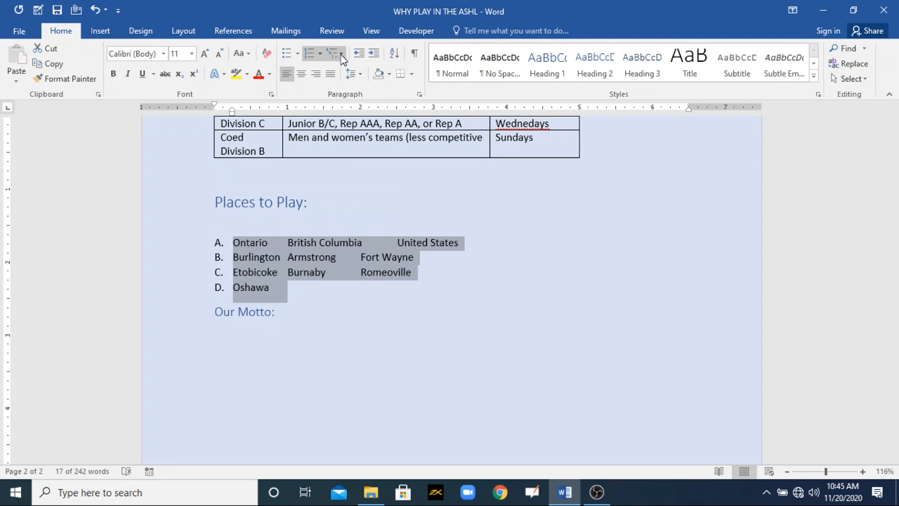
left_click(320, 55)
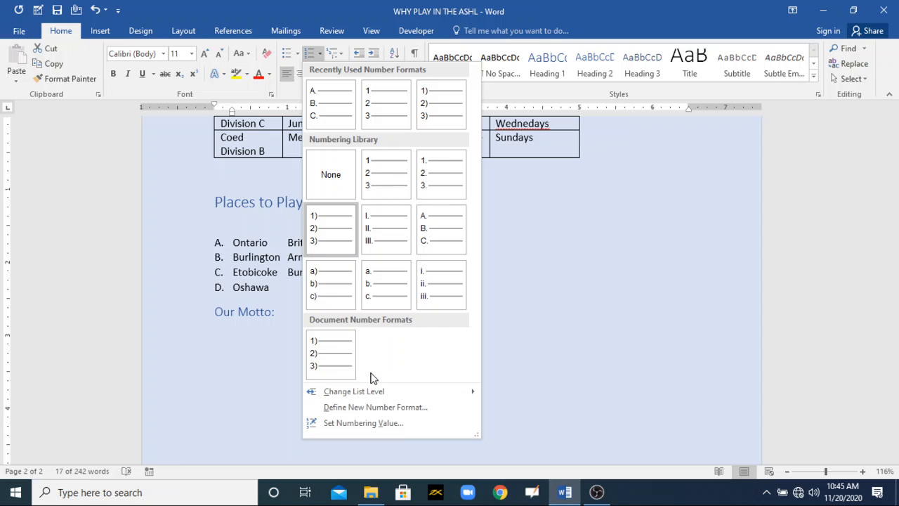
left_click(354, 423)
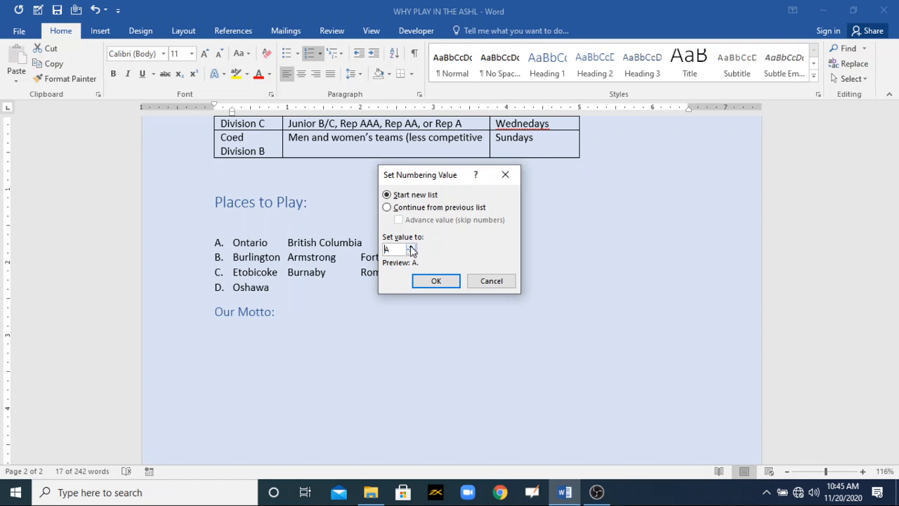
left_click(411, 248)
left_click(442, 281)
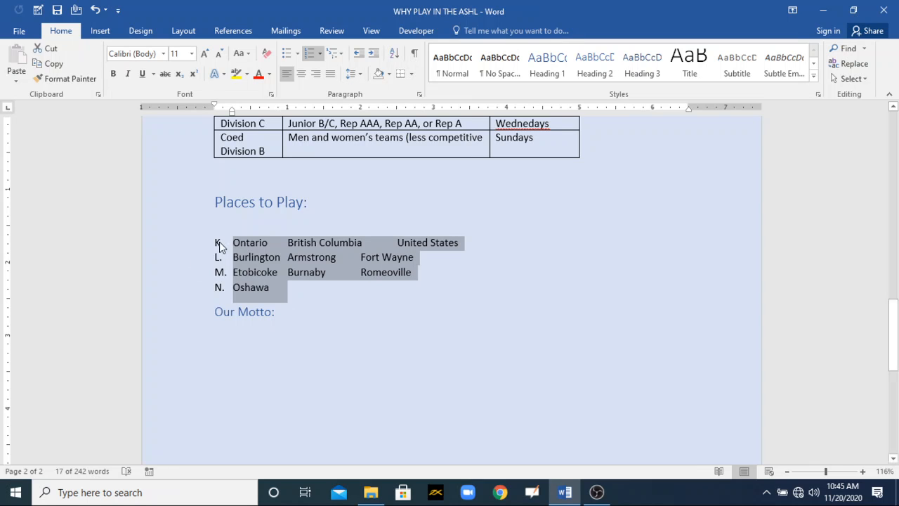
- Change the Places to Play list's number format to lowercase Roman numerals i., ii., iii
left_click(320, 54)
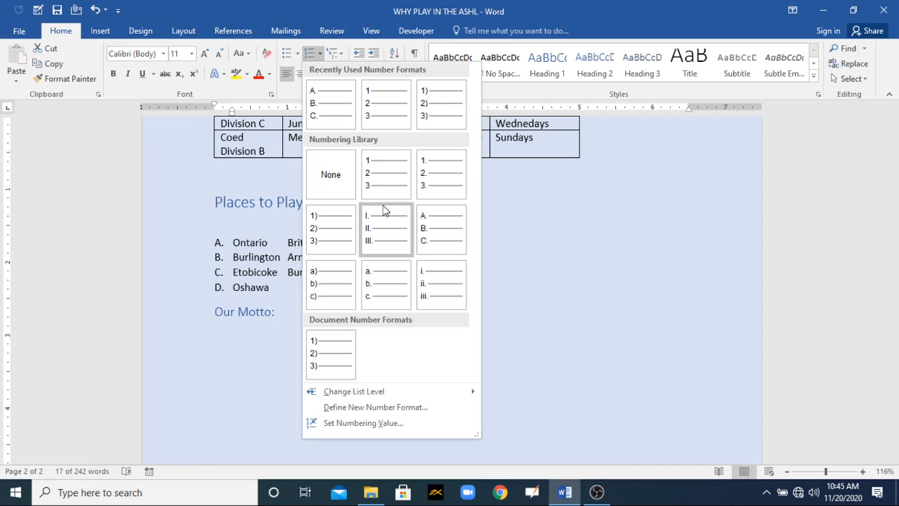
left_click(423, 278)
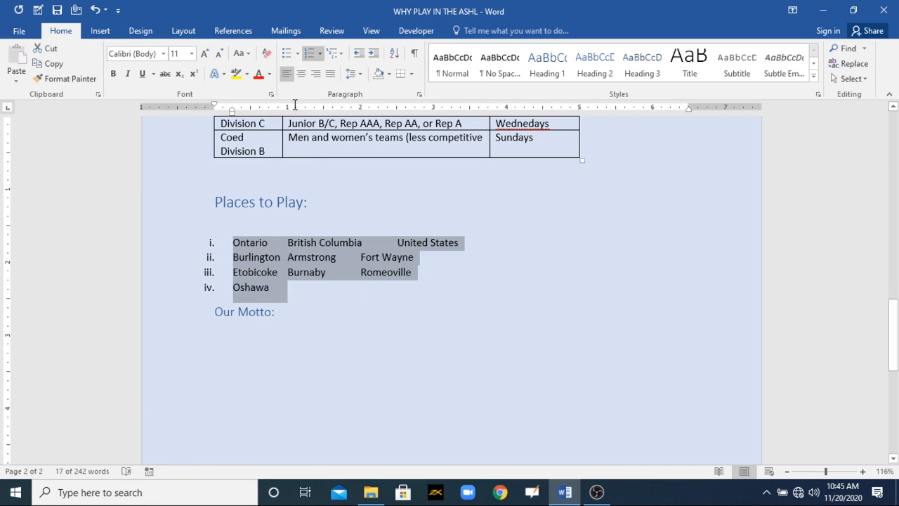
- Check the Set Numbering Value options for the Roman numeral list and close them without changes
left_click(319, 54)
left_click(354, 409)
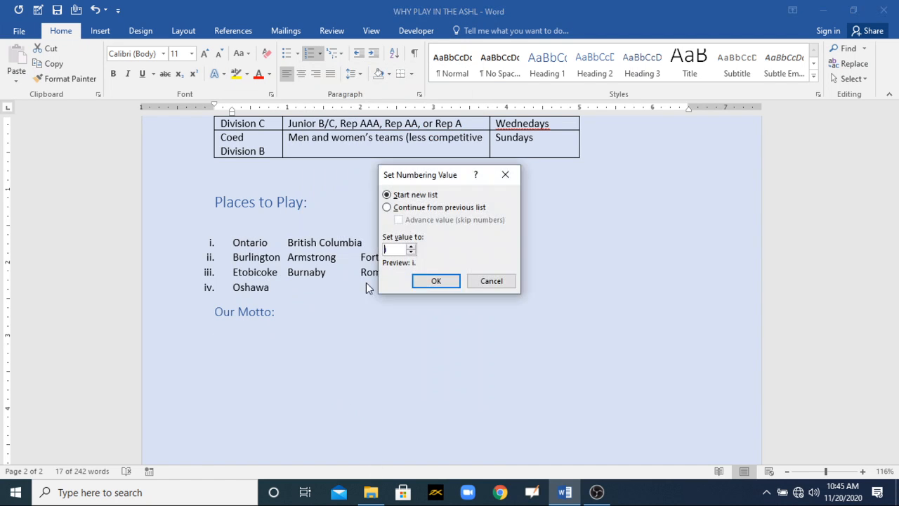
left_click(495, 280)
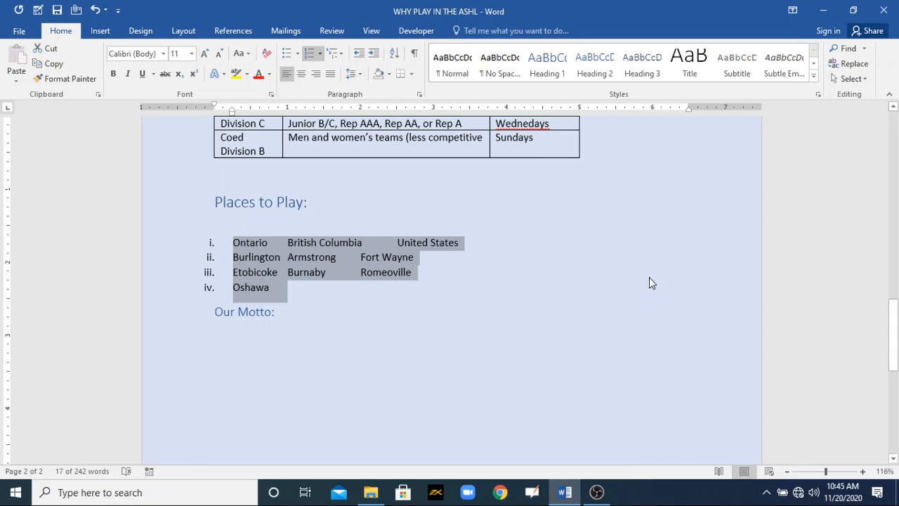
left_click(596, 492)
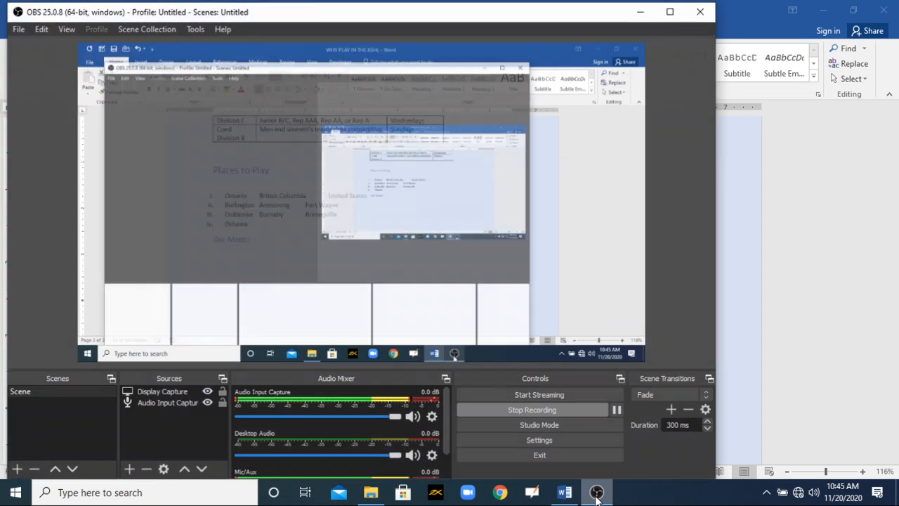